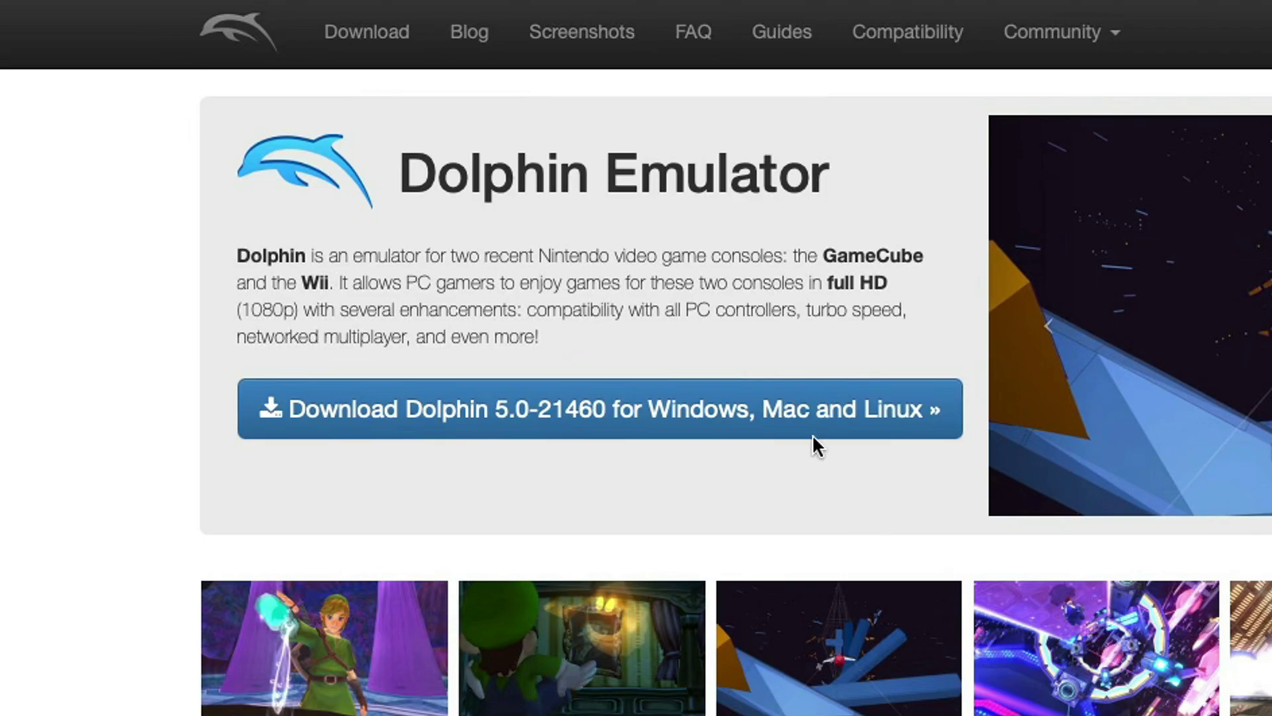
Download the macOS (ARM/Intel Universal) build of Dolphin 5.0-21460, allowing downloads from dolphin-emu.org
{"action": "left_click", "coordinate": [806, 417]}
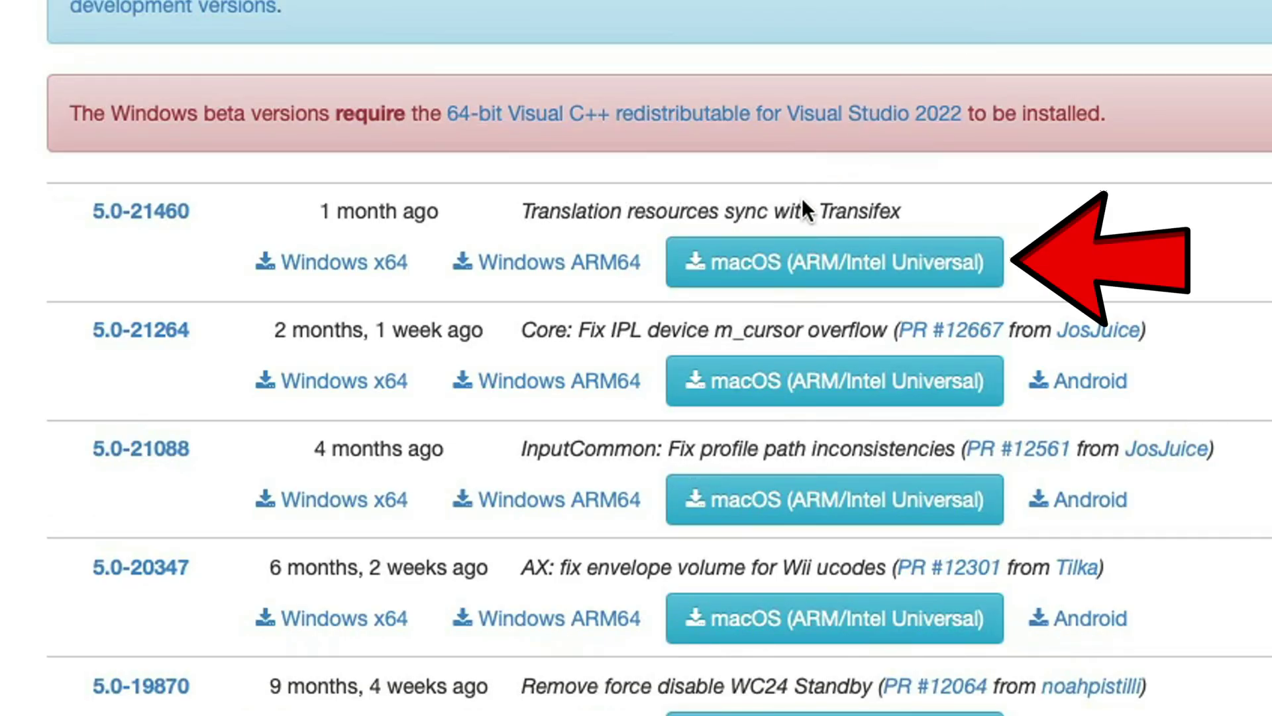
{"action": "left_click", "coordinate": [896, 272]}
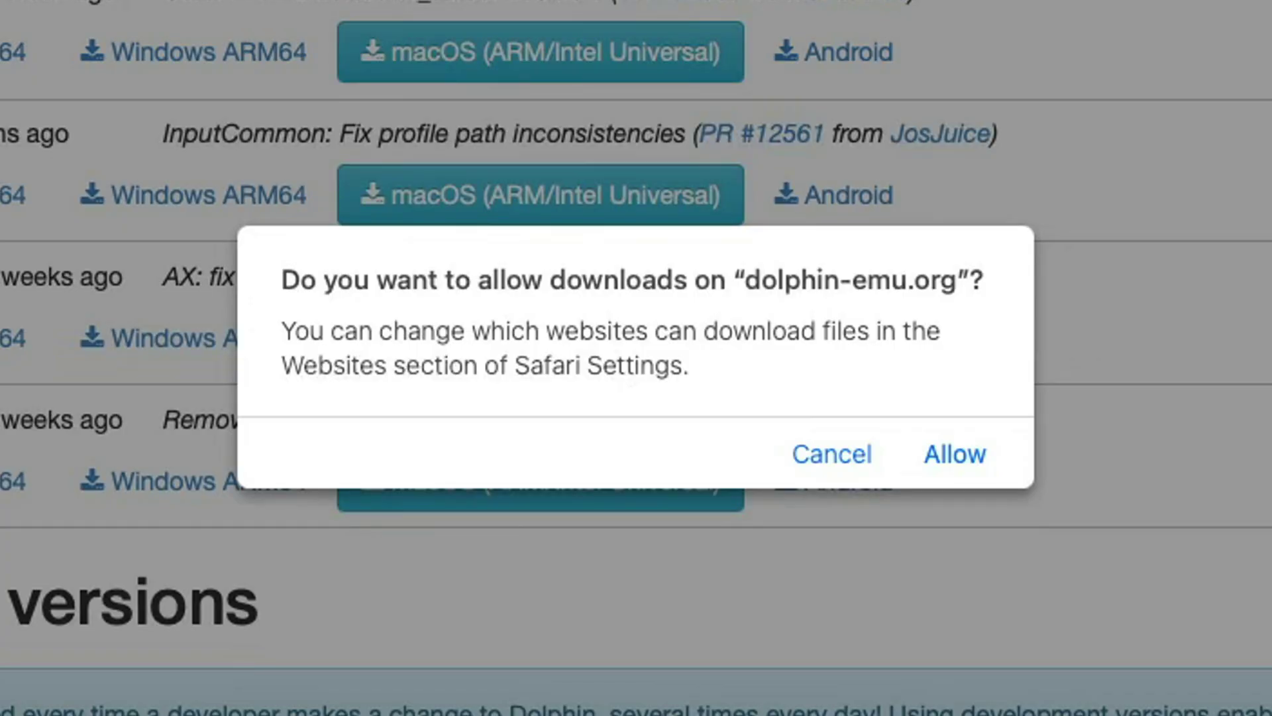
{"action": "left_click", "coordinate": [984, 464]}
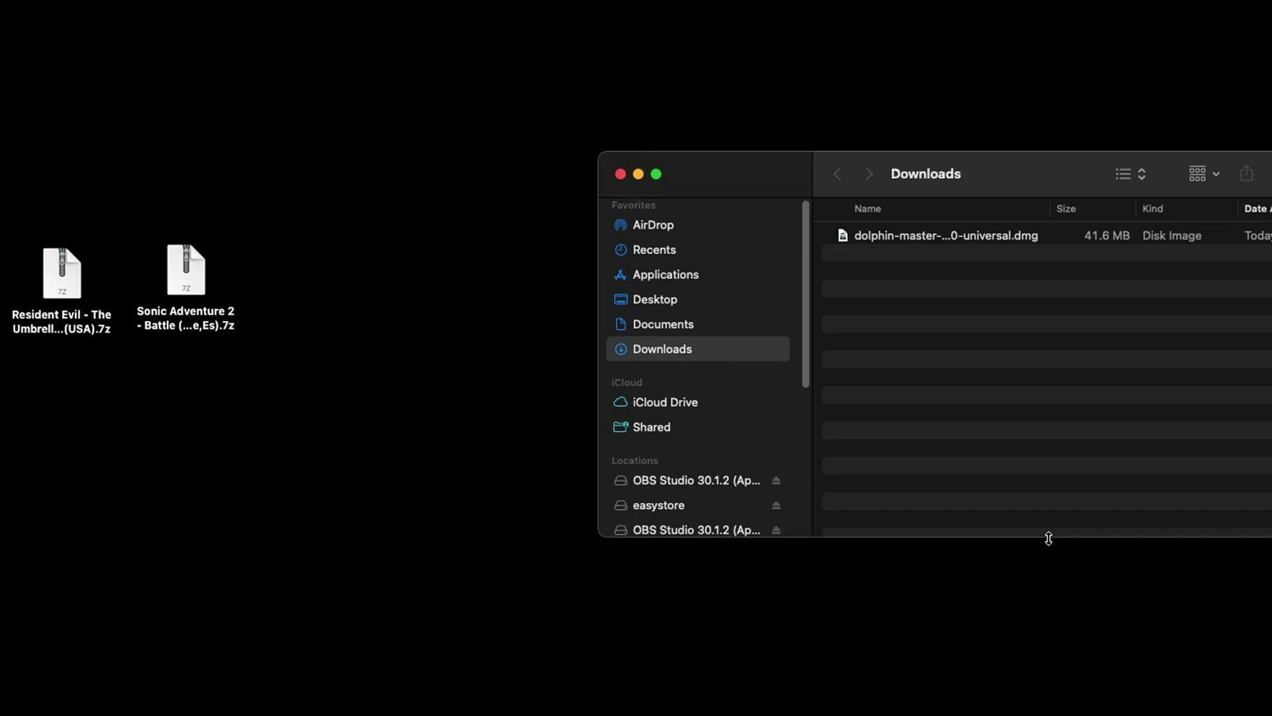
Move the downloaded Dolphin disk image to the desktop and launch Dolphin from it, declining to report information to the developers
{"action": "left_click_drag", "start_coordinate": [917, 240], "coordinate": [375, 277]}
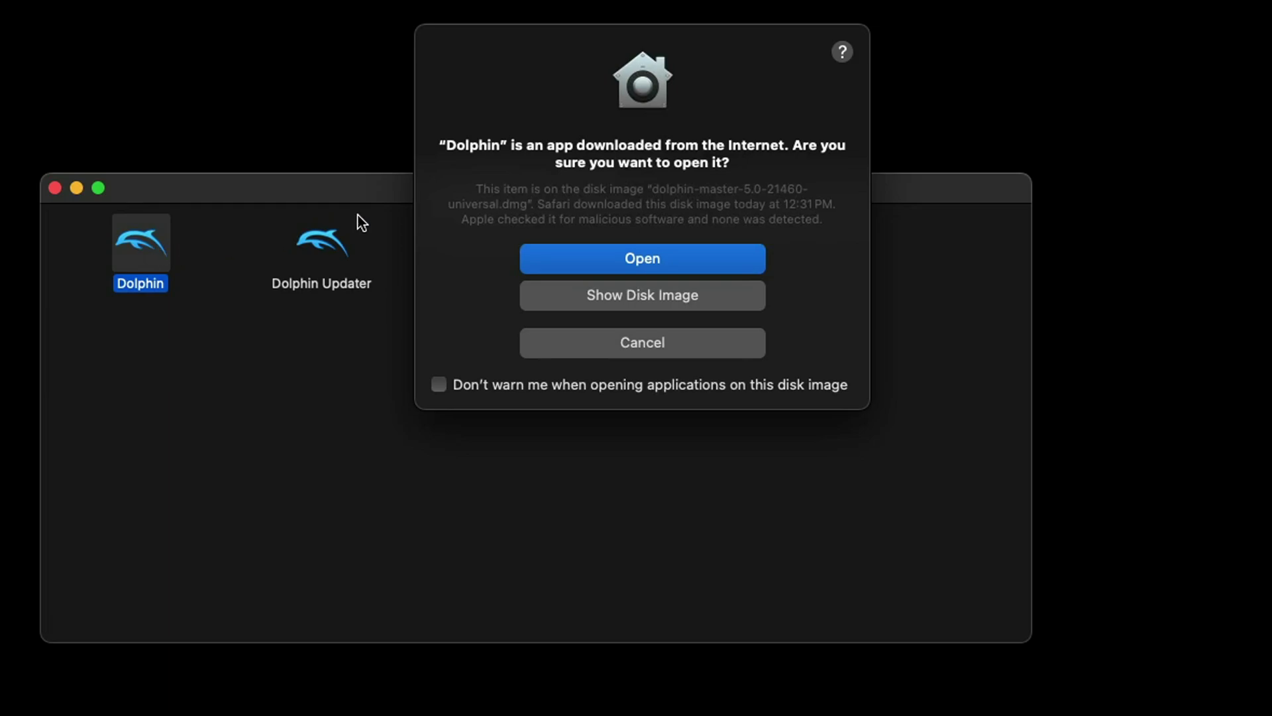
{"action": "left_click", "coordinate": [713, 264]}
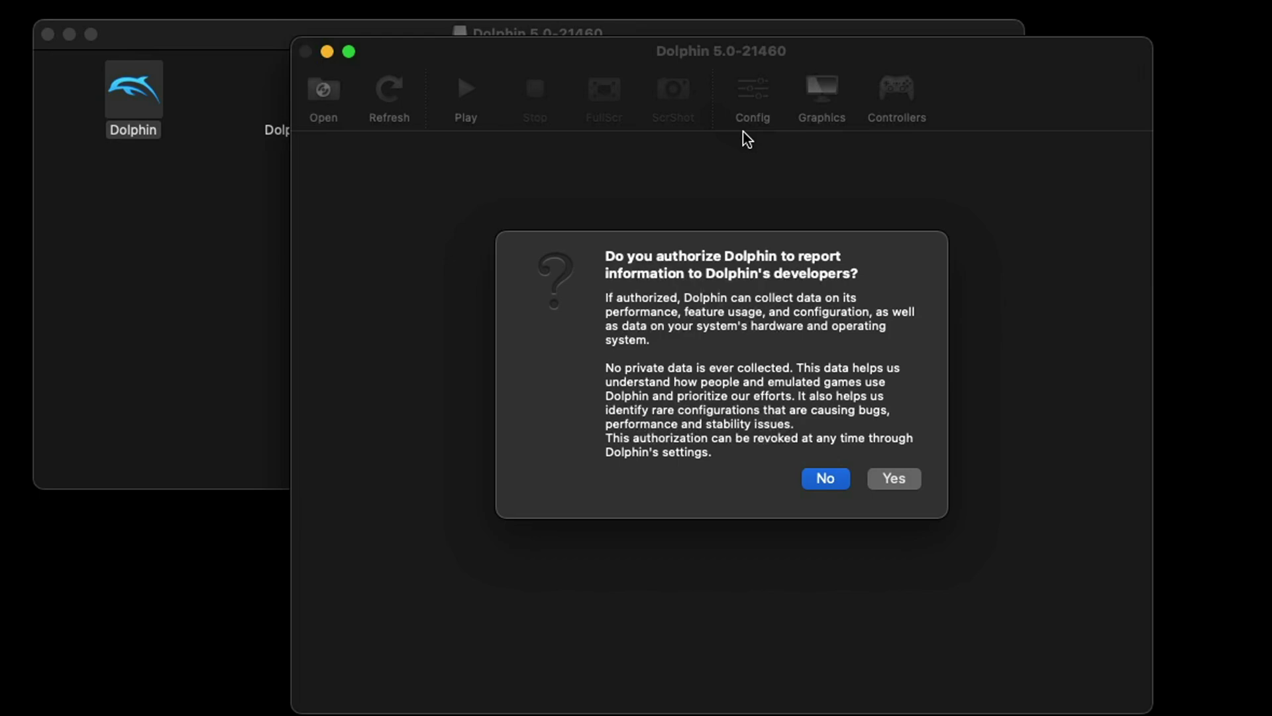
{"action": "left_click", "coordinate": [837, 484]}
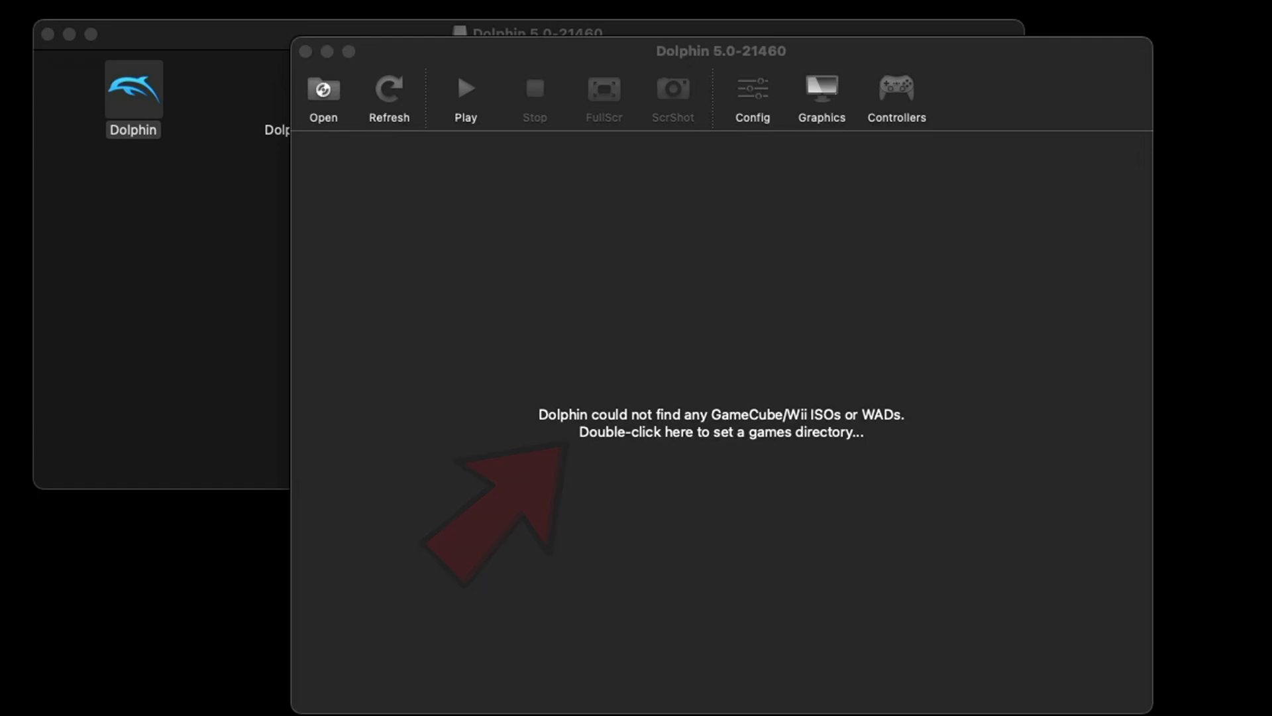
Clear the open windows off the desktop and extract the Sonic Adventure 2 Battle and Resident Evil .7z archives
{"action": "left_click", "coordinate": [327, 52]}
{"action": "left_click", "coordinate": [48, 35]}
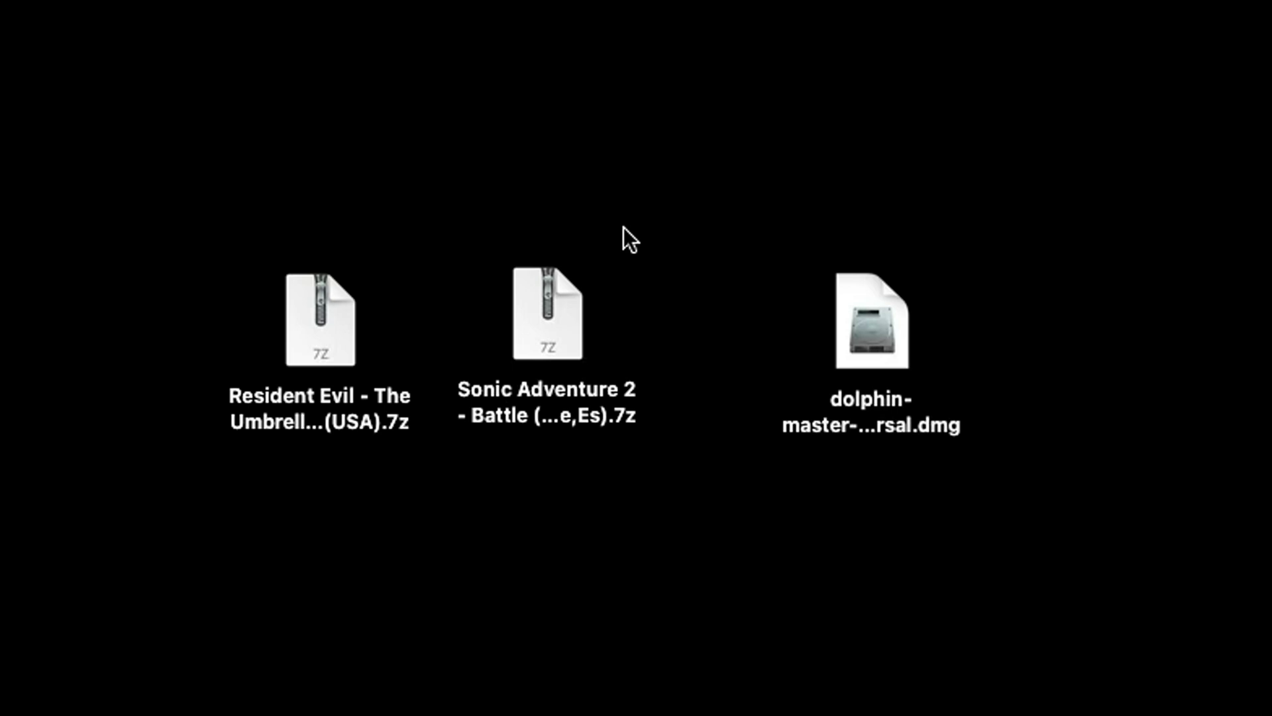
{"action": "double_click", "coordinate": [568, 327]}
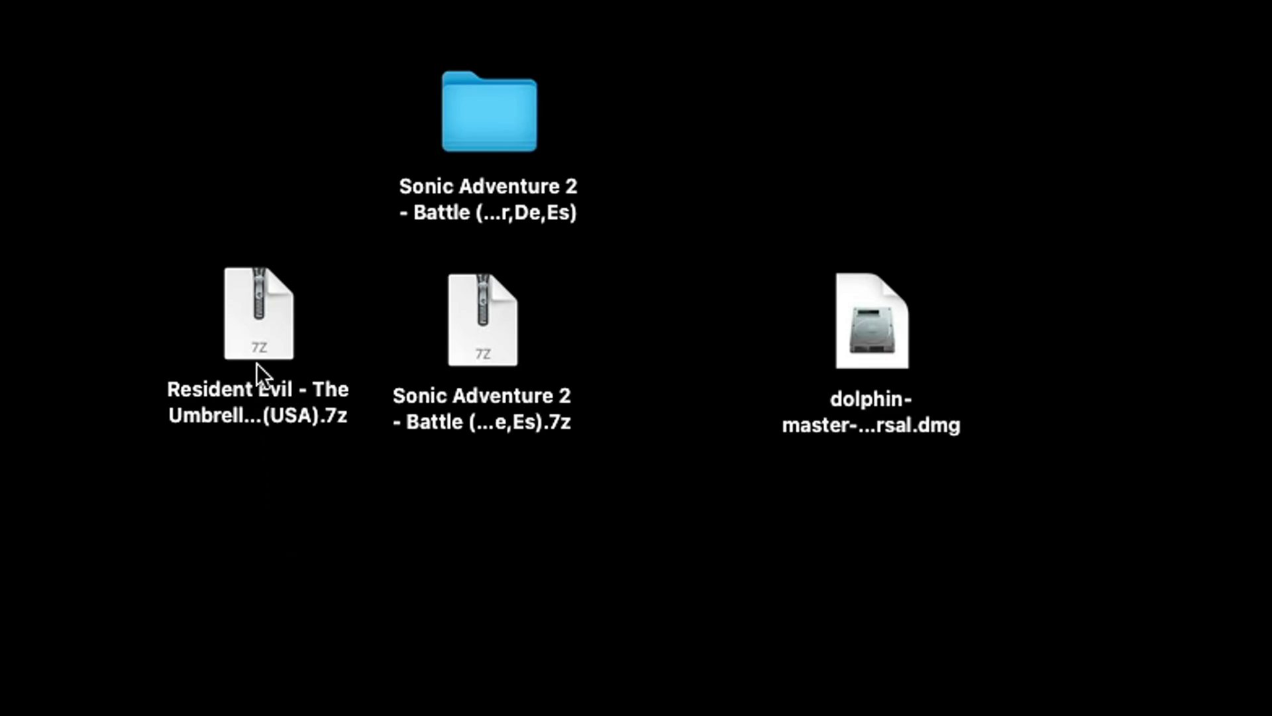
{"action": "left_click", "coordinate": [257, 339]}
{"action": "double_click", "coordinate": [256, 336]}
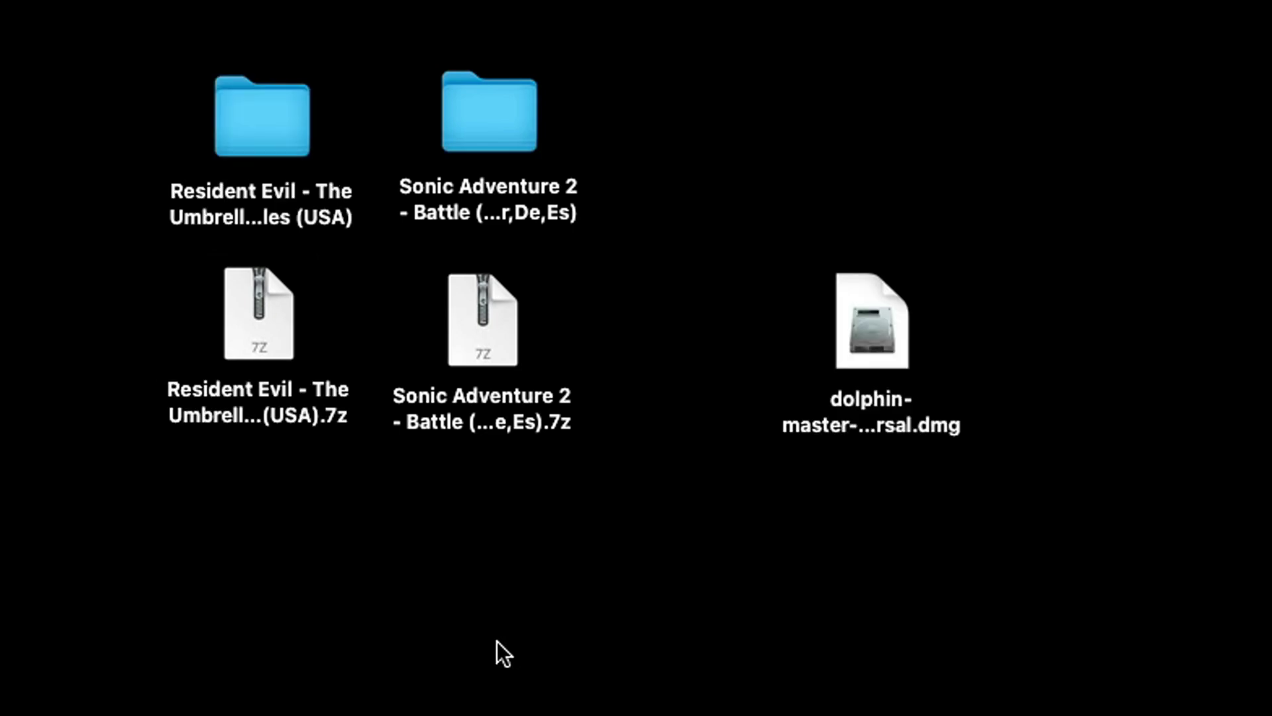
Move both .7z game archives to the Trash and create a desktop folder named dolphin games
{"action": "left_click_drag", "start_coordinate": [212, 510], "coordinate": [1271, 715]}
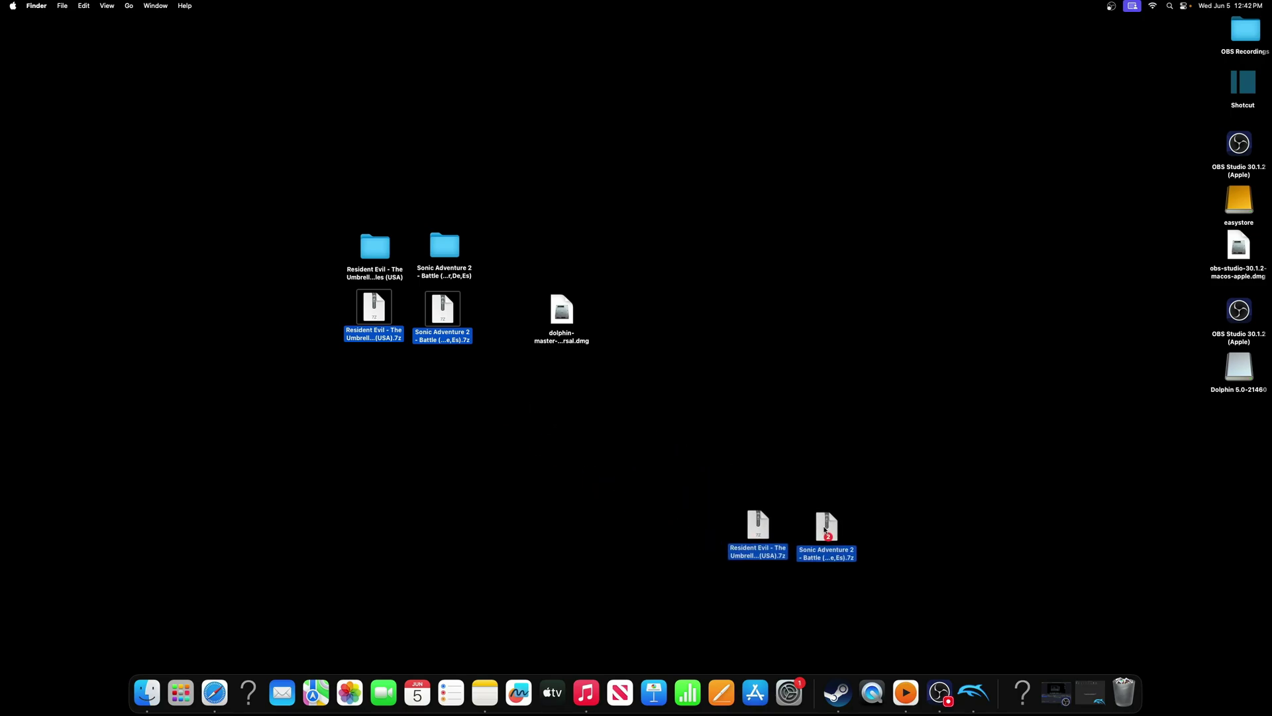
{"action": "left_click_drag", "start_coordinate": [825, 528], "coordinate": [1125, 689]}
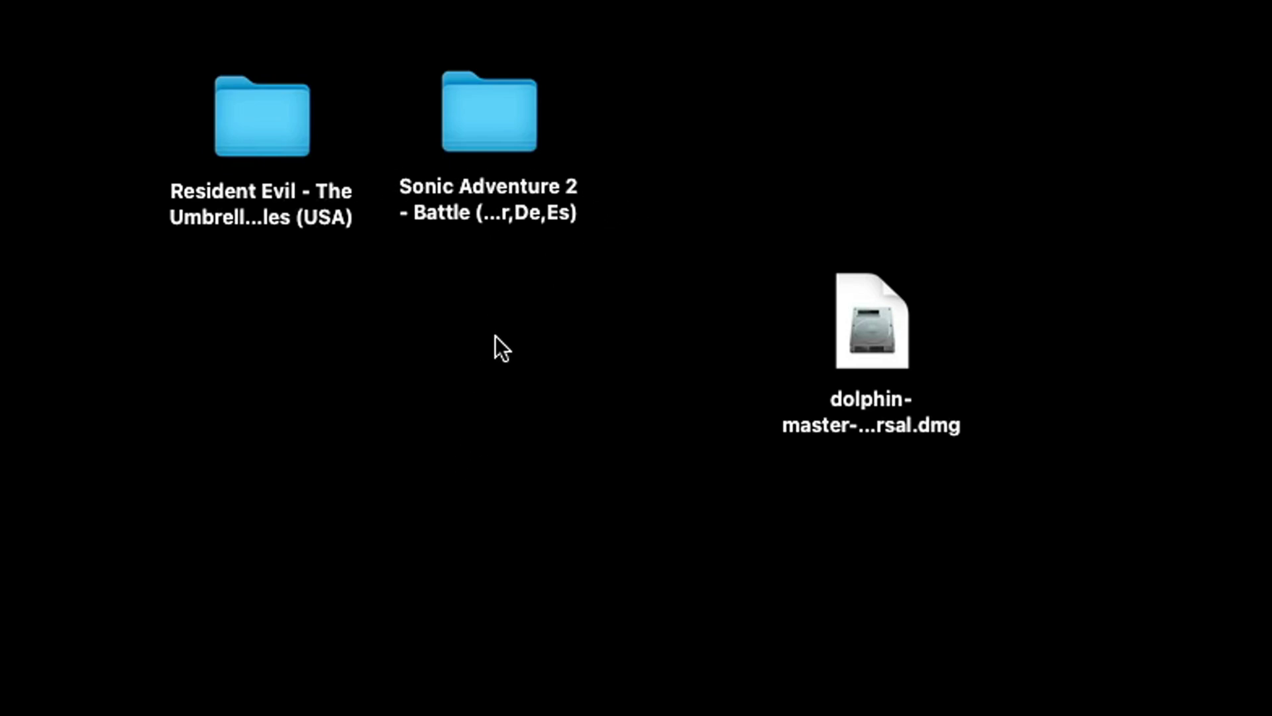
{"action": "right_click", "coordinate": [497, 362]}
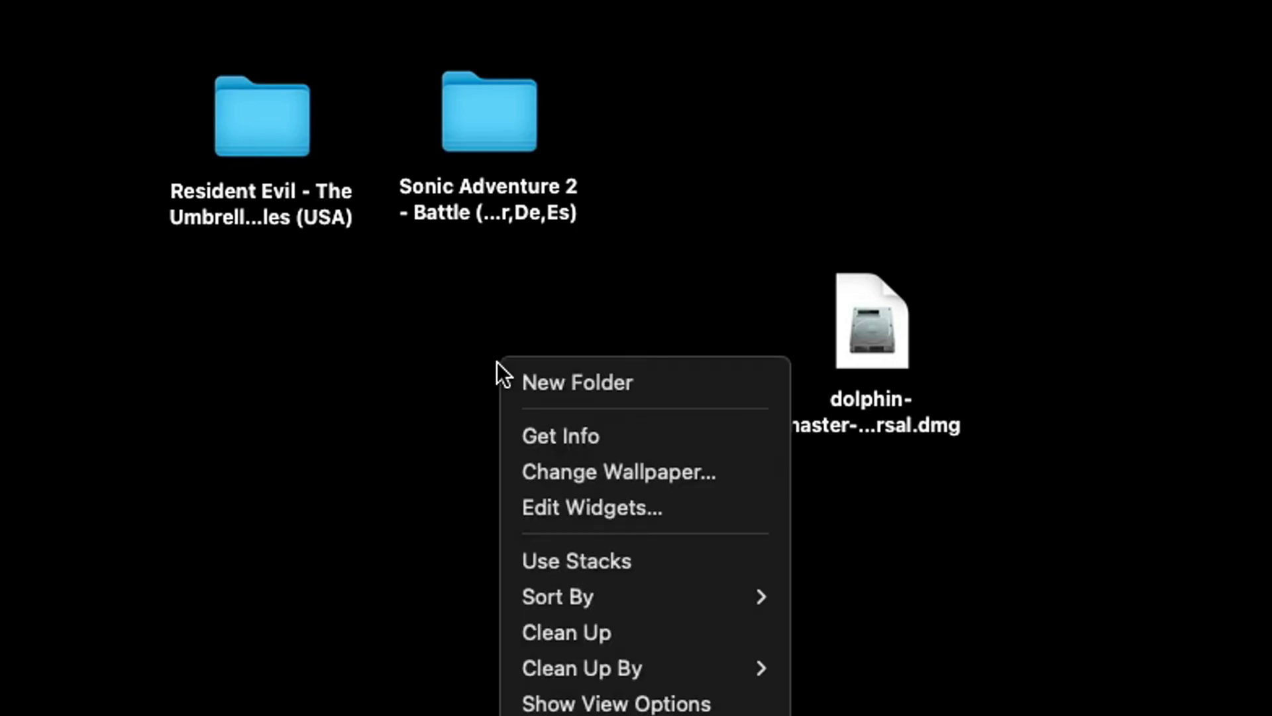
{"action": "left_click", "coordinate": [579, 387]}
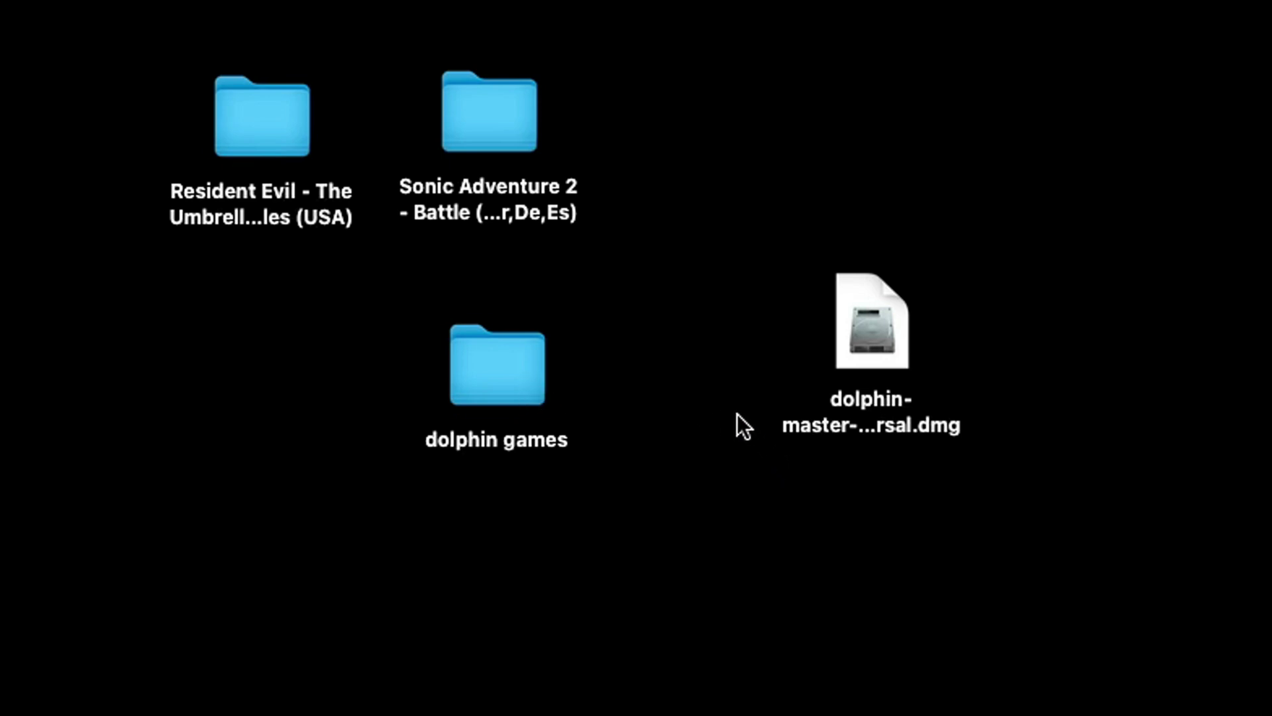
Move the Sonic Adventure 2 Battle .ciso file from its extracted folder into the dolphin games folder
{"action": "double_click", "coordinate": [500, 116]}
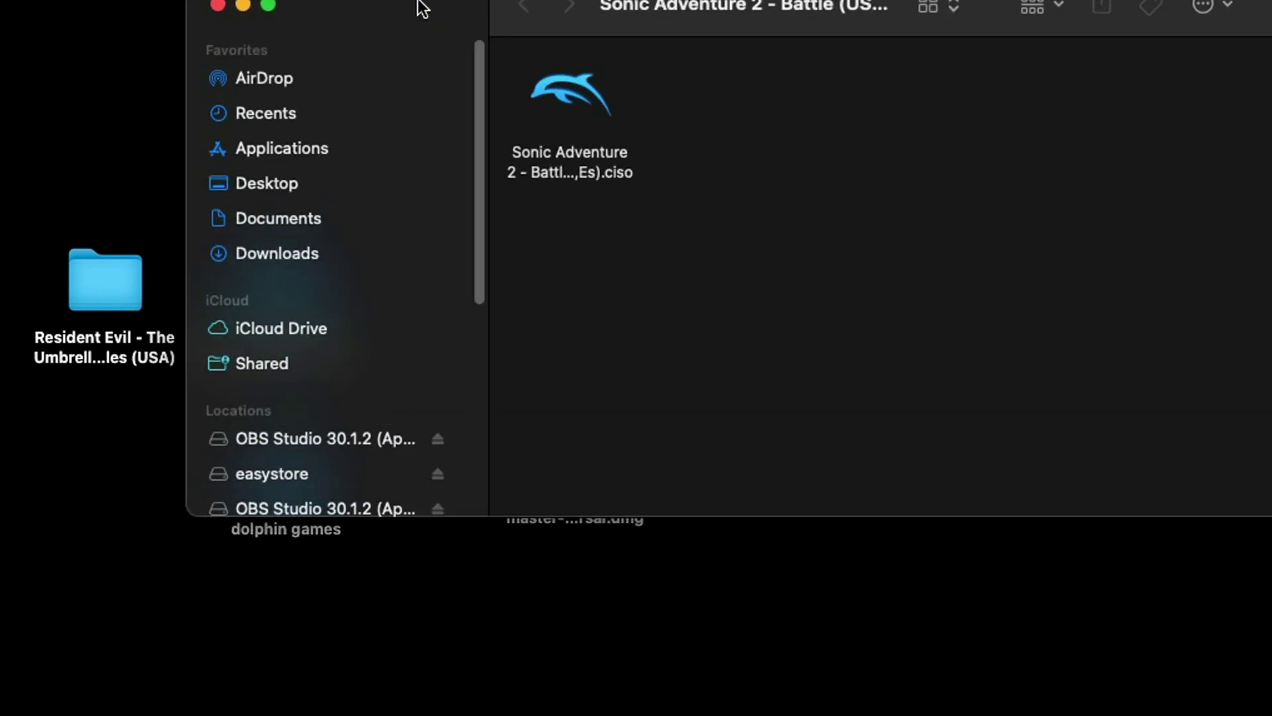
{"action": "left_click_drag", "start_coordinate": [419, 6], "coordinate": [665, 48]}
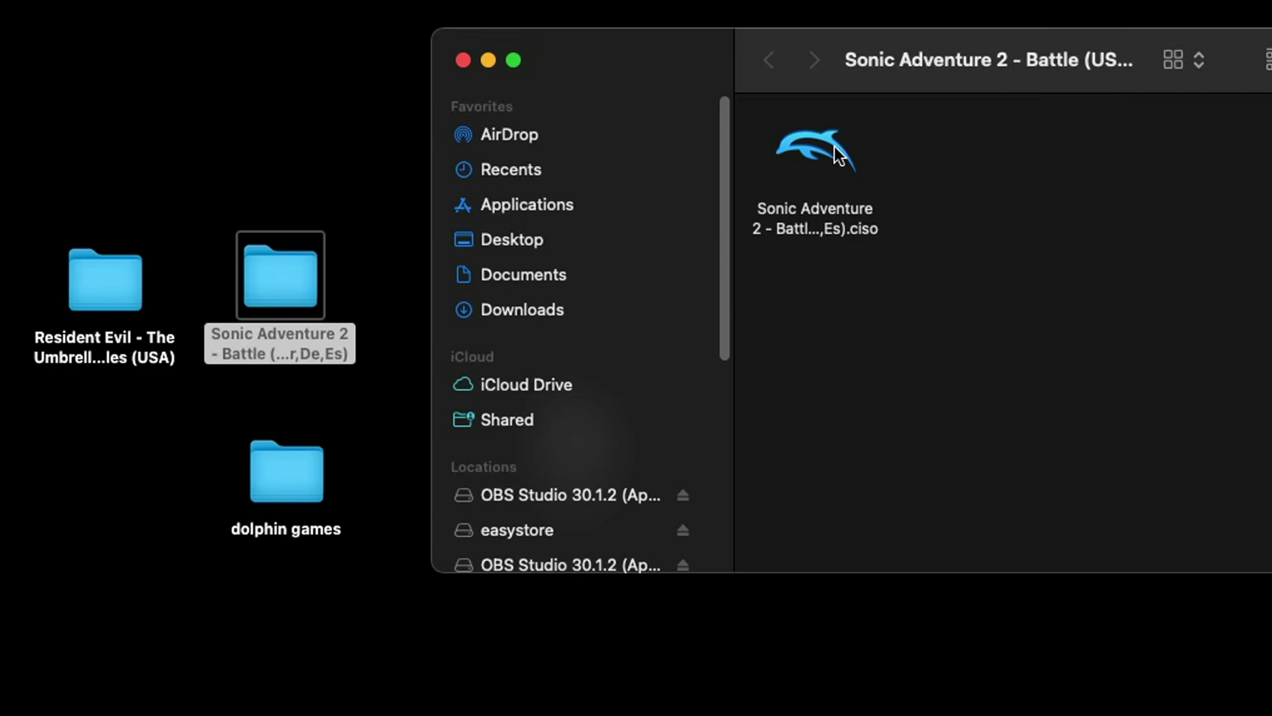
{"action": "left_click_drag", "start_coordinate": [836, 163], "coordinate": [304, 482]}
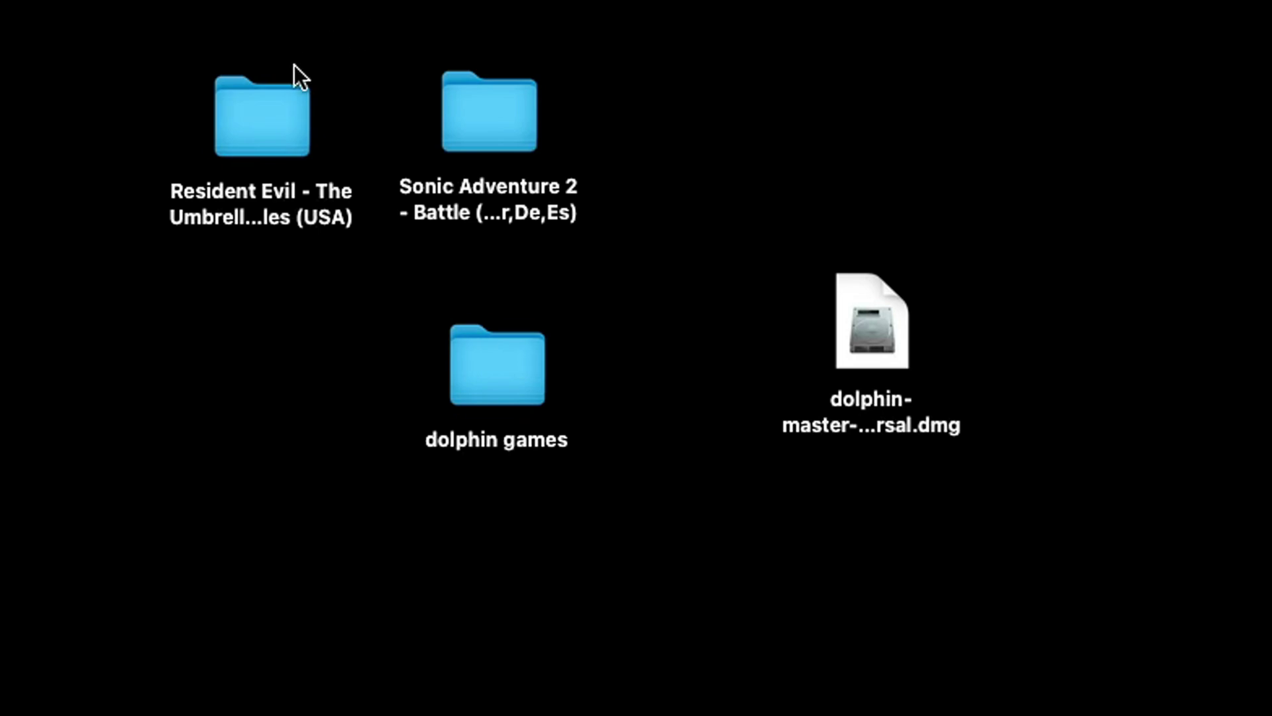
Move the Resident Evil .wbfs file into the dolphin games folder and put the two emptied game folders in the Trash
{"action": "double_click", "coordinate": [275, 101]}
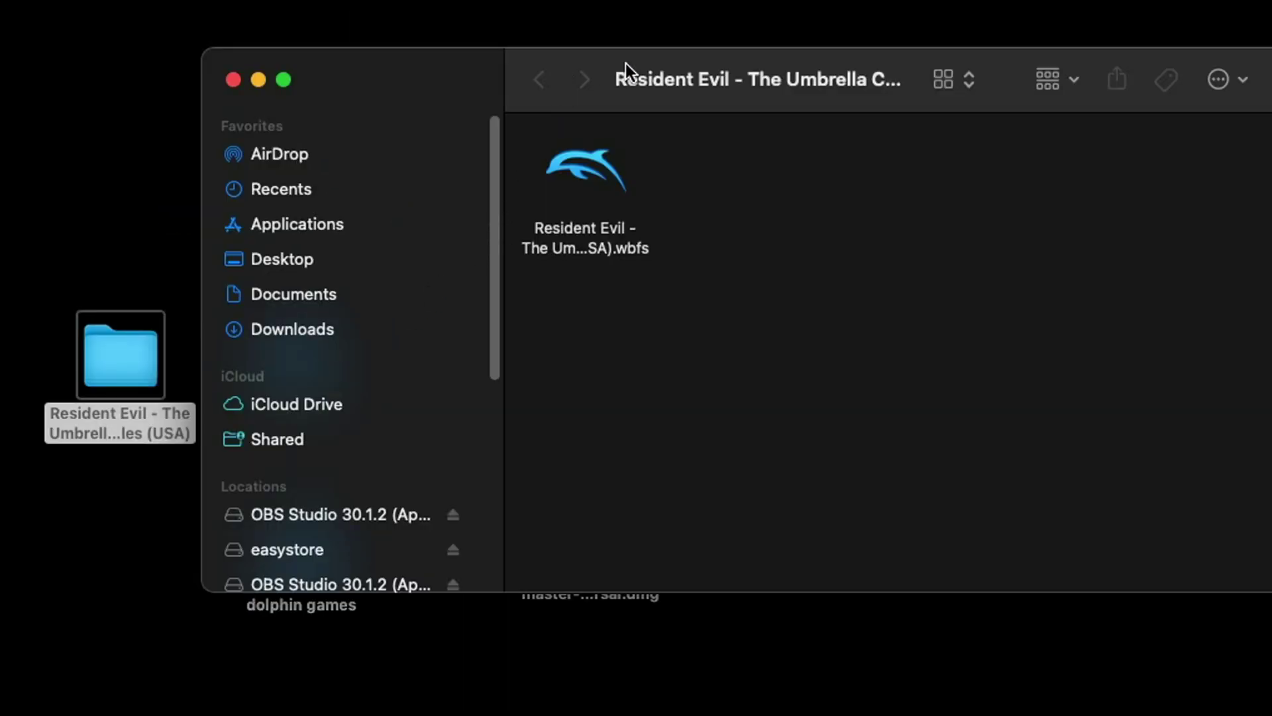
{"action": "left_click_drag", "start_coordinate": [585, 66], "coordinate": [758, 71]}
{"action": "left_click_drag", "start_coordinate": [799, 174], "coordinate": [342, 576]}
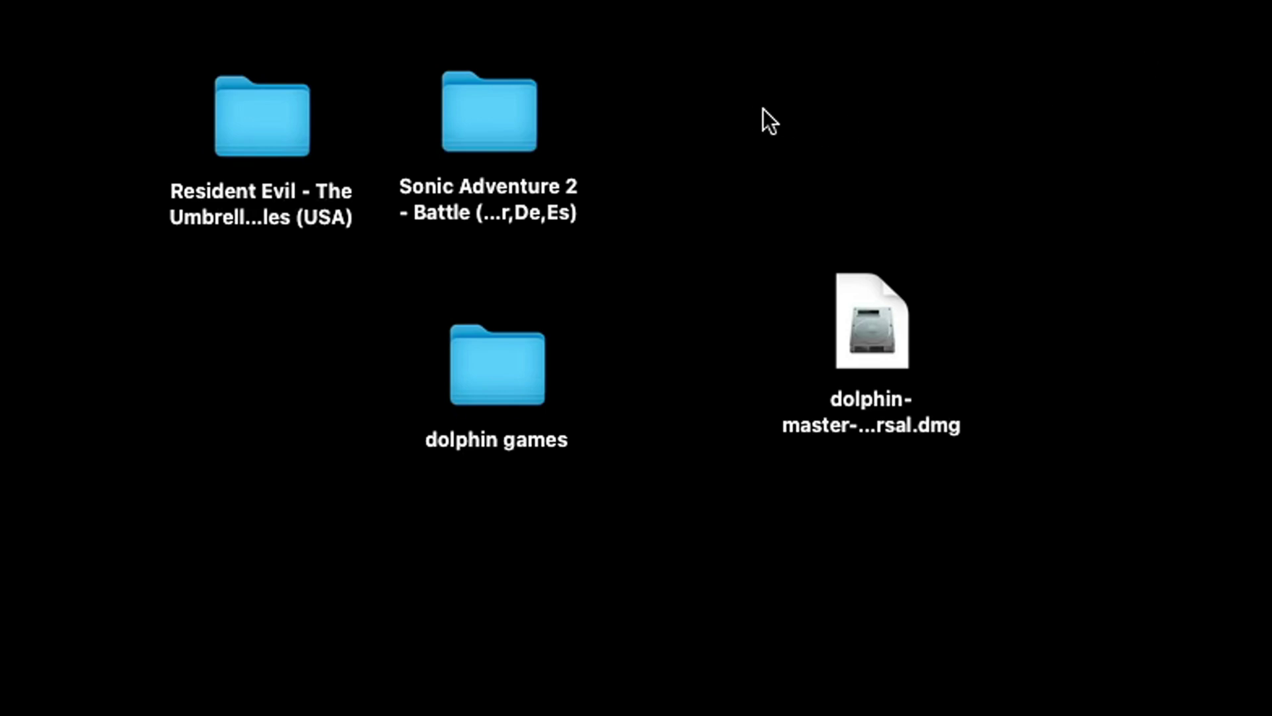
{"action": "left_click_drag", "start_coordinate": [759, 109], "coordinate": [1125, 692]}
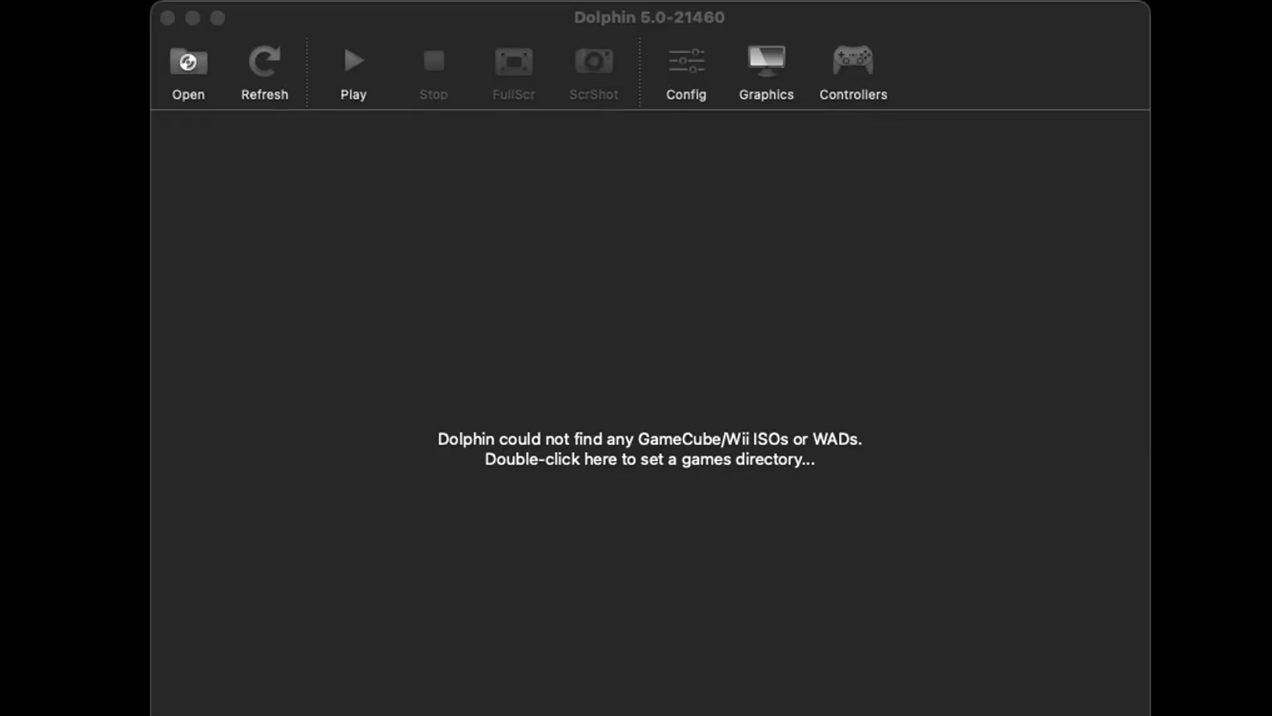
Set Dolphin's games directory to the dolphin games folder on the Desktop
{"action": "double_click", "coordinate": [648, 464]}
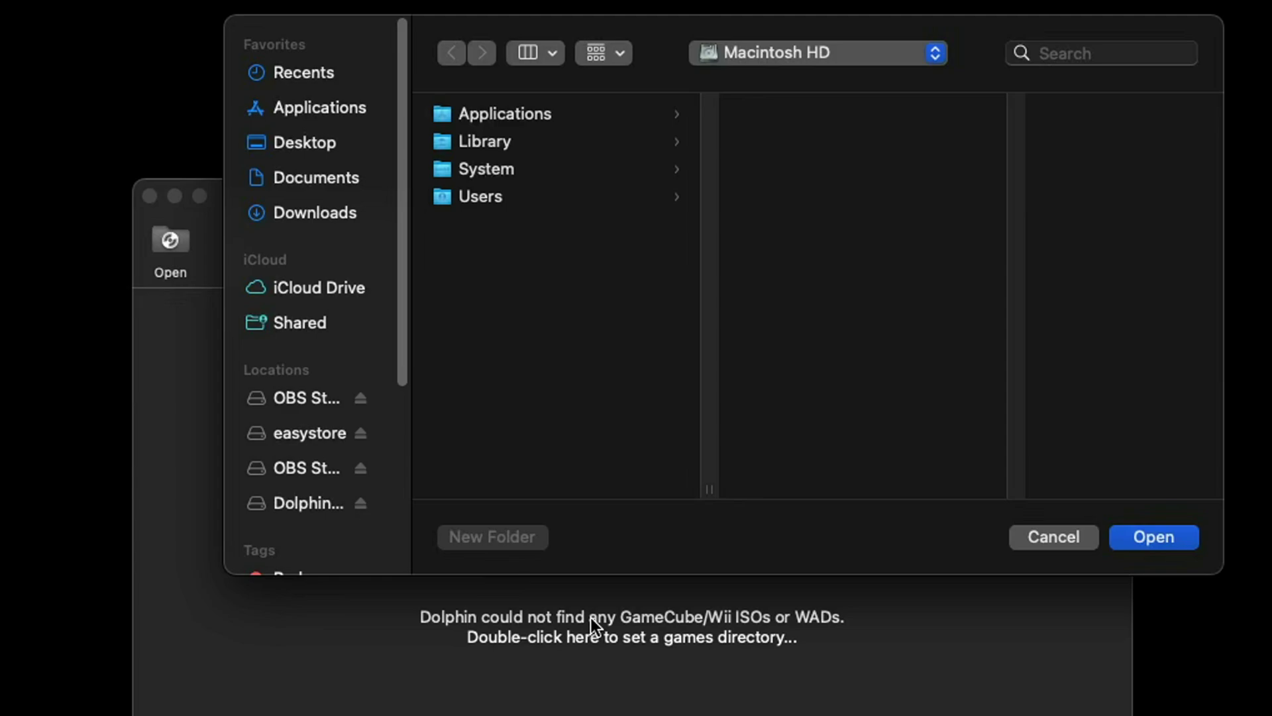
{"action": "left_click", "coordinate": [299, 144]}
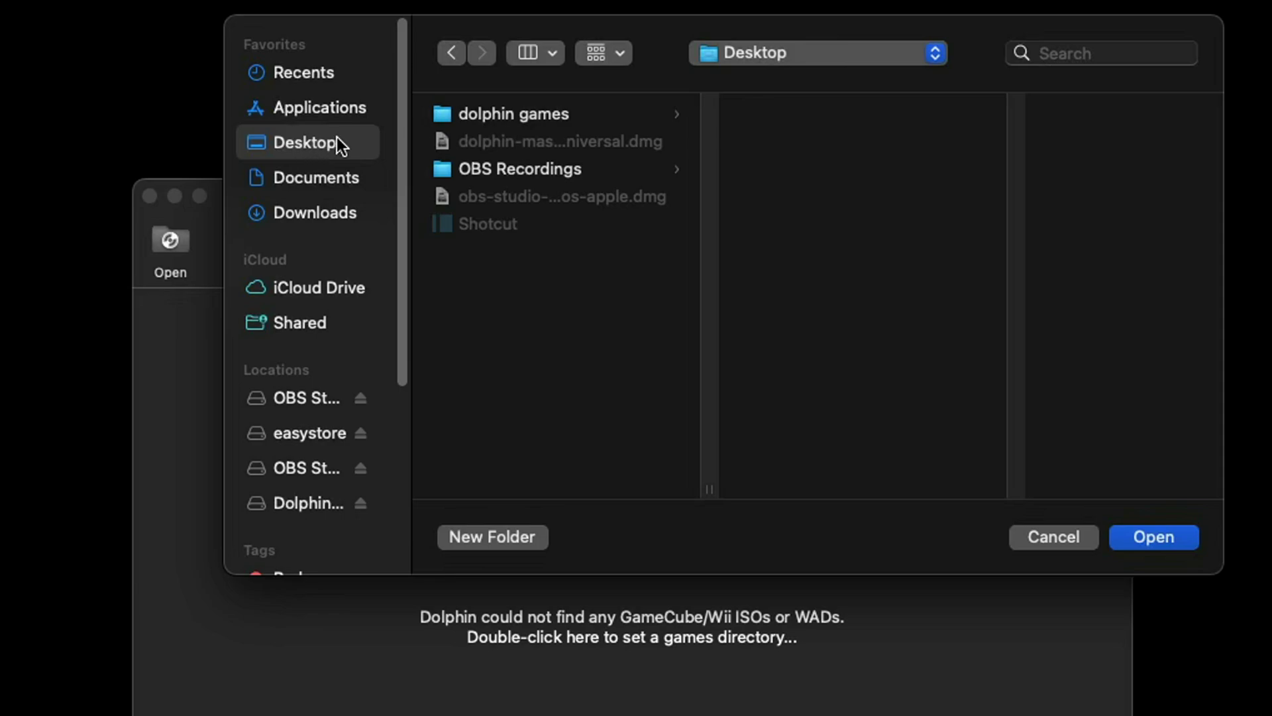
{"action": "double_click", "coordinate": [557, 114]}
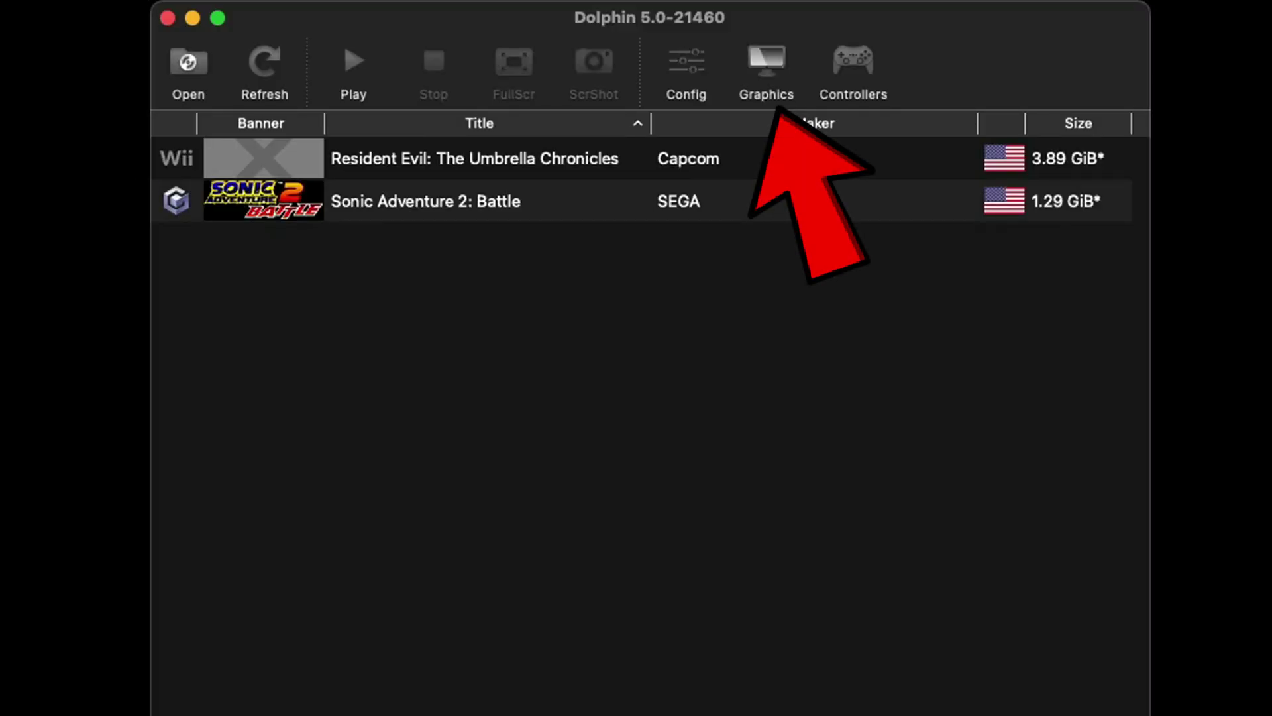
In Dolphin's graphics configuration, choose the Metal backend and set the aspect ratio to Force 16:9
{"action": "left_click", "coordinate": [770, 76]}
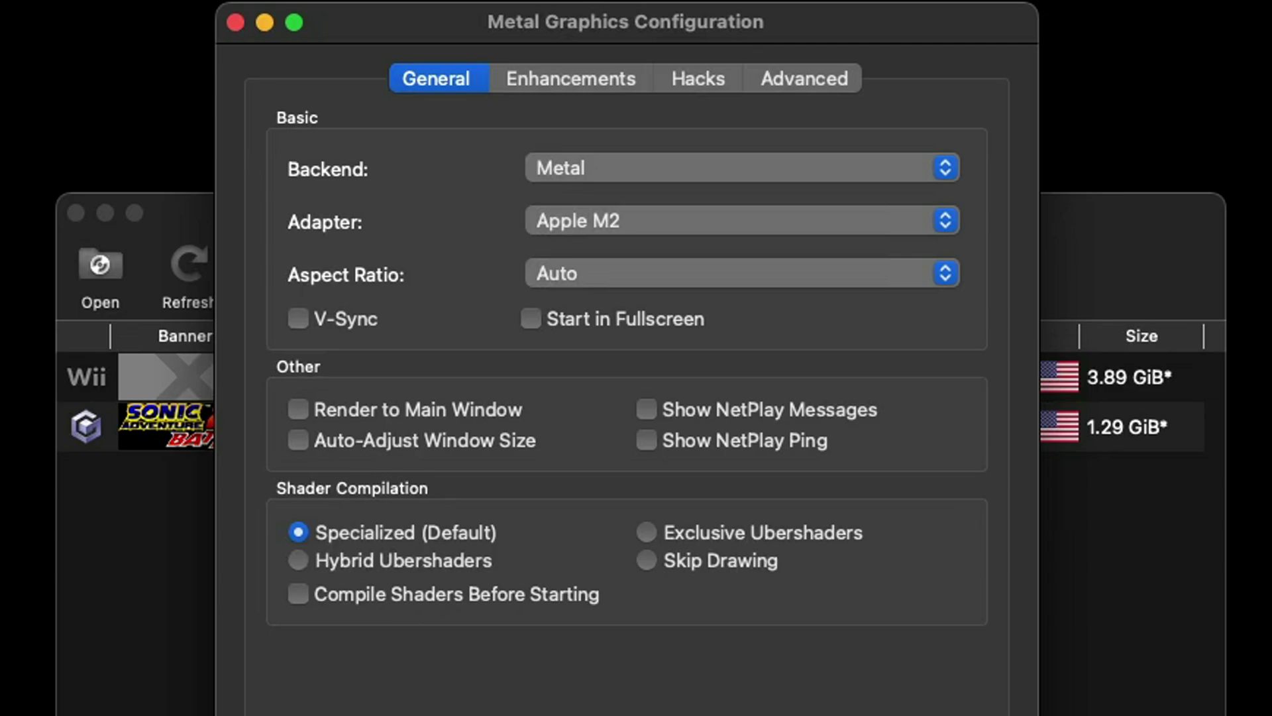
{"action": "left_click", "coordinate": [937, 171]}
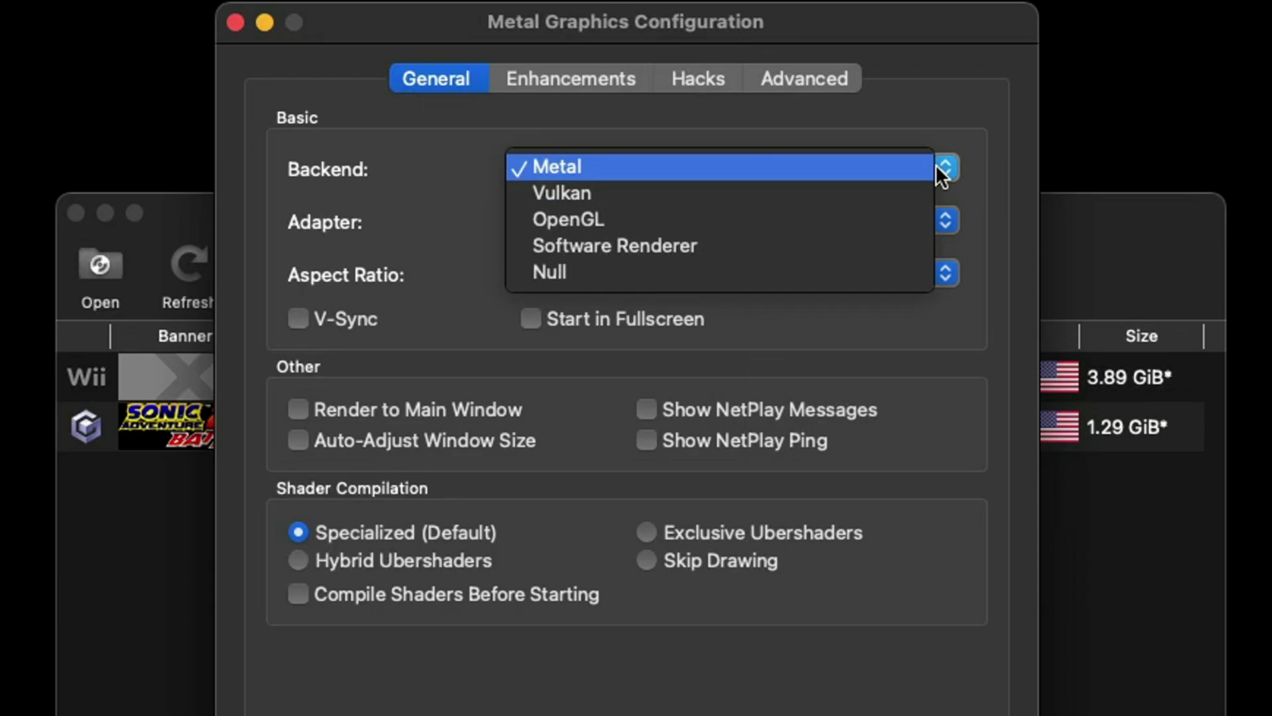
{"action": "left_click", "coordinate": [935, 164]}
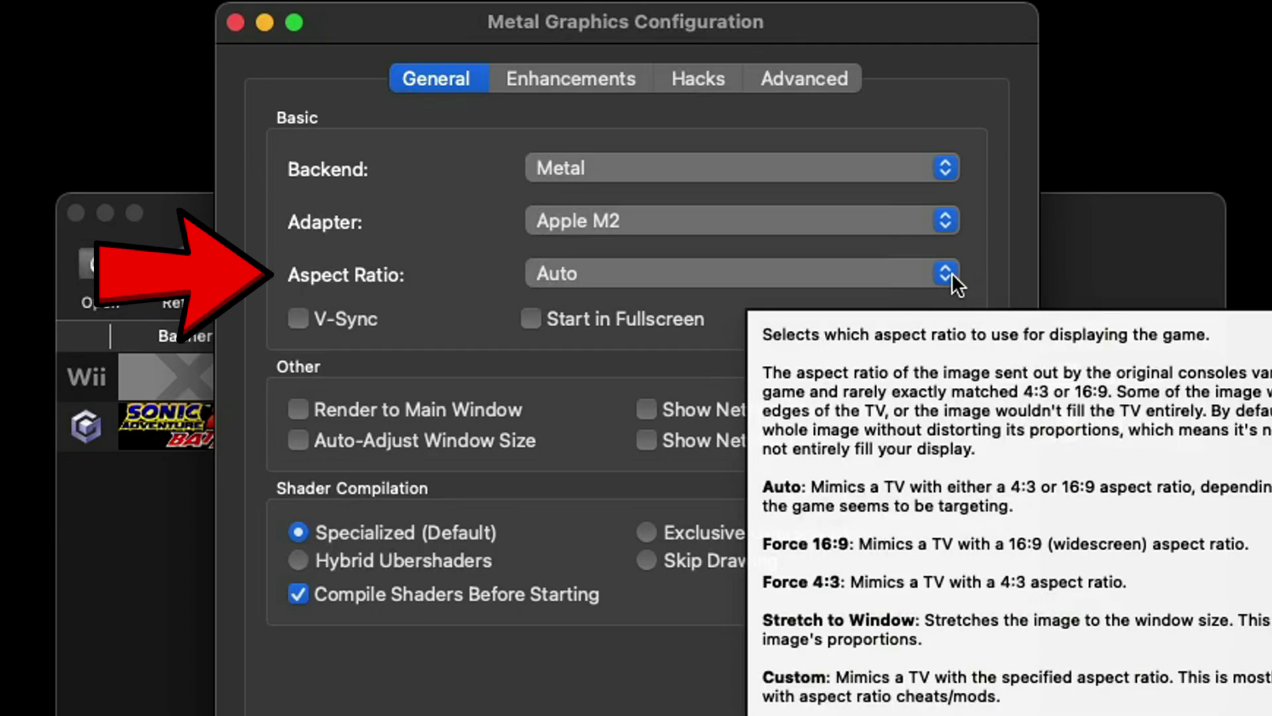
{"action": "left_click", "coordinate": [950, 272]}
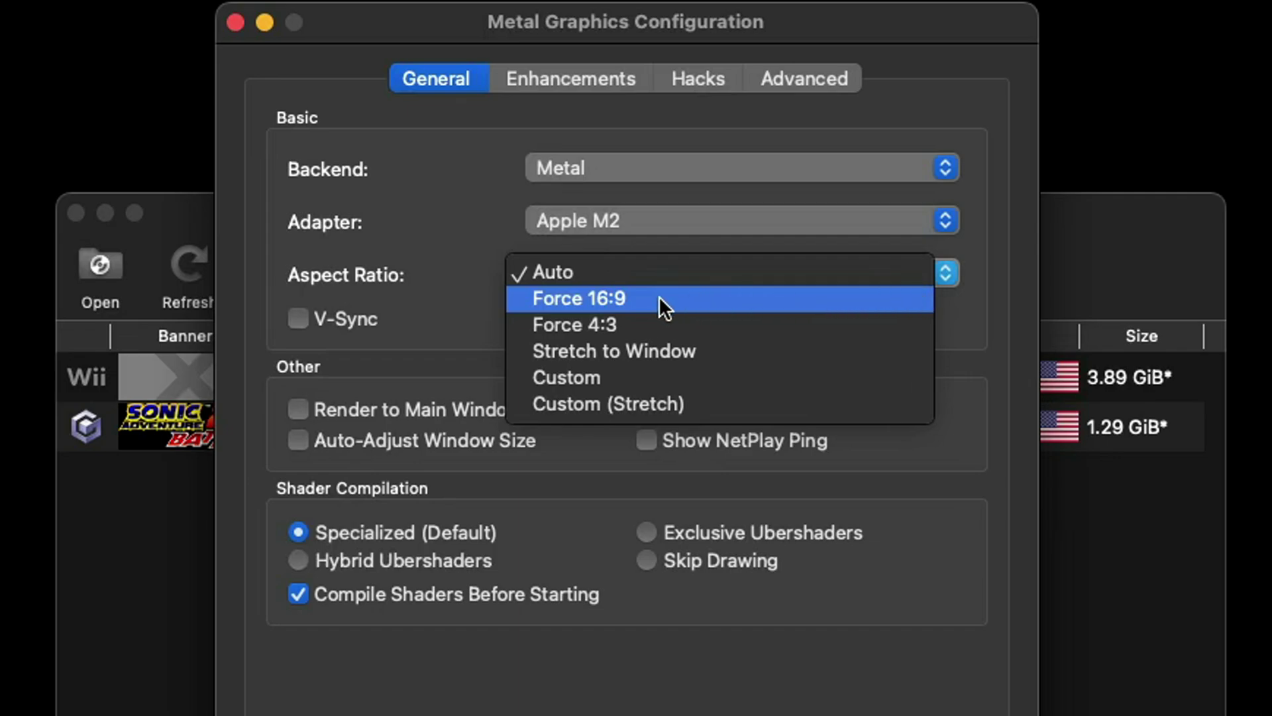
{"action": "left_click", "coordinate": [638, 299]}
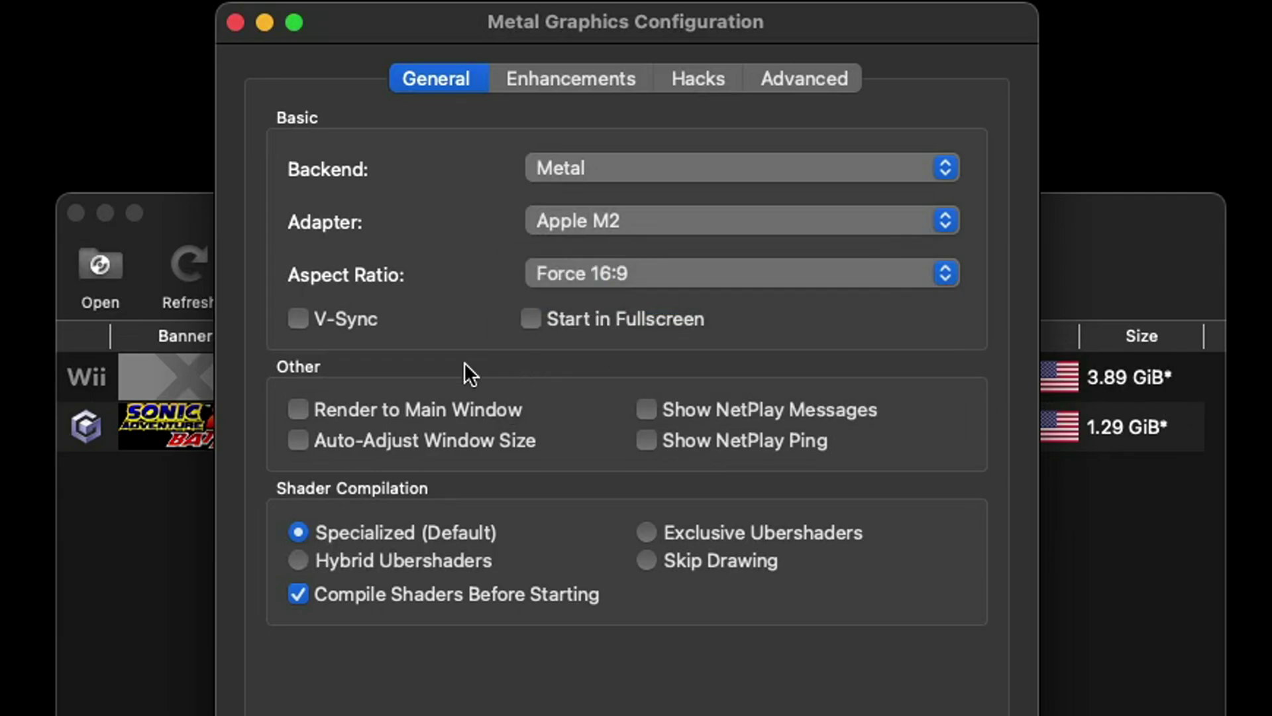
Enable V-Sync, Start in Fullscreen and Compile Shaders Before Starting in the general graphics settings
{"action": "left_click", "coordinate": [300, 320]}
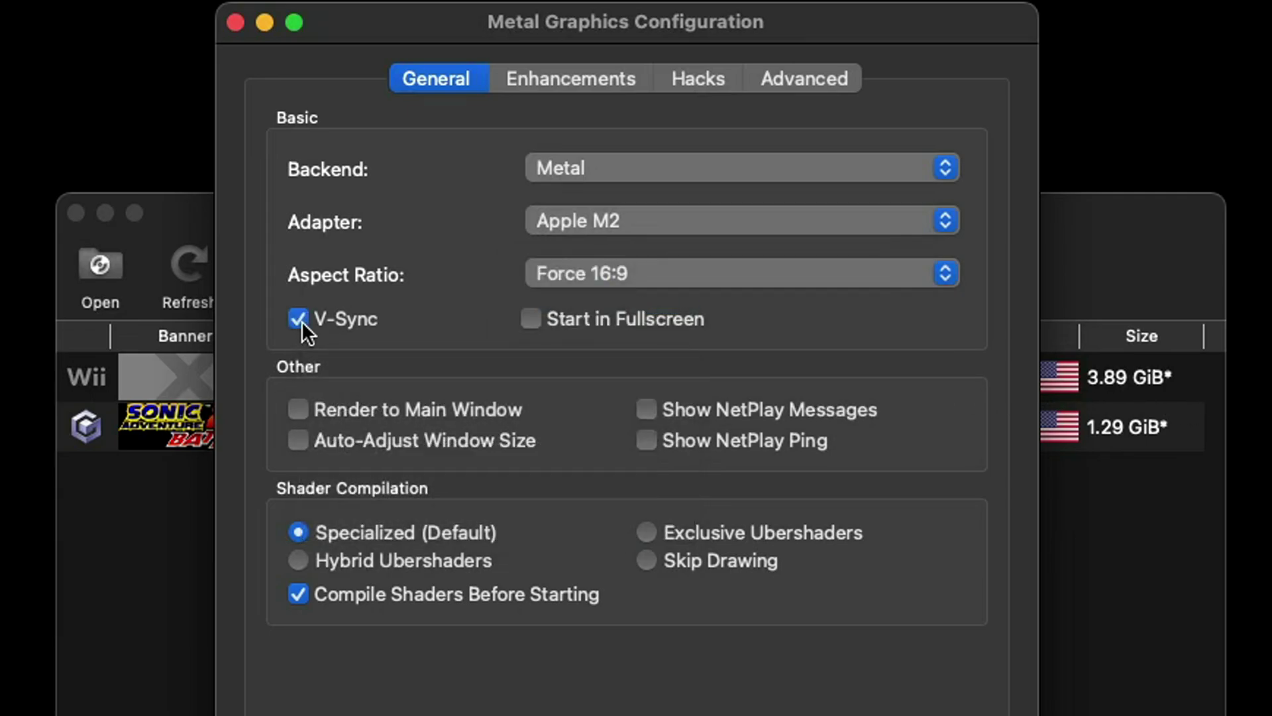
{"action": "left_click", "coordinate": [533, 323]}
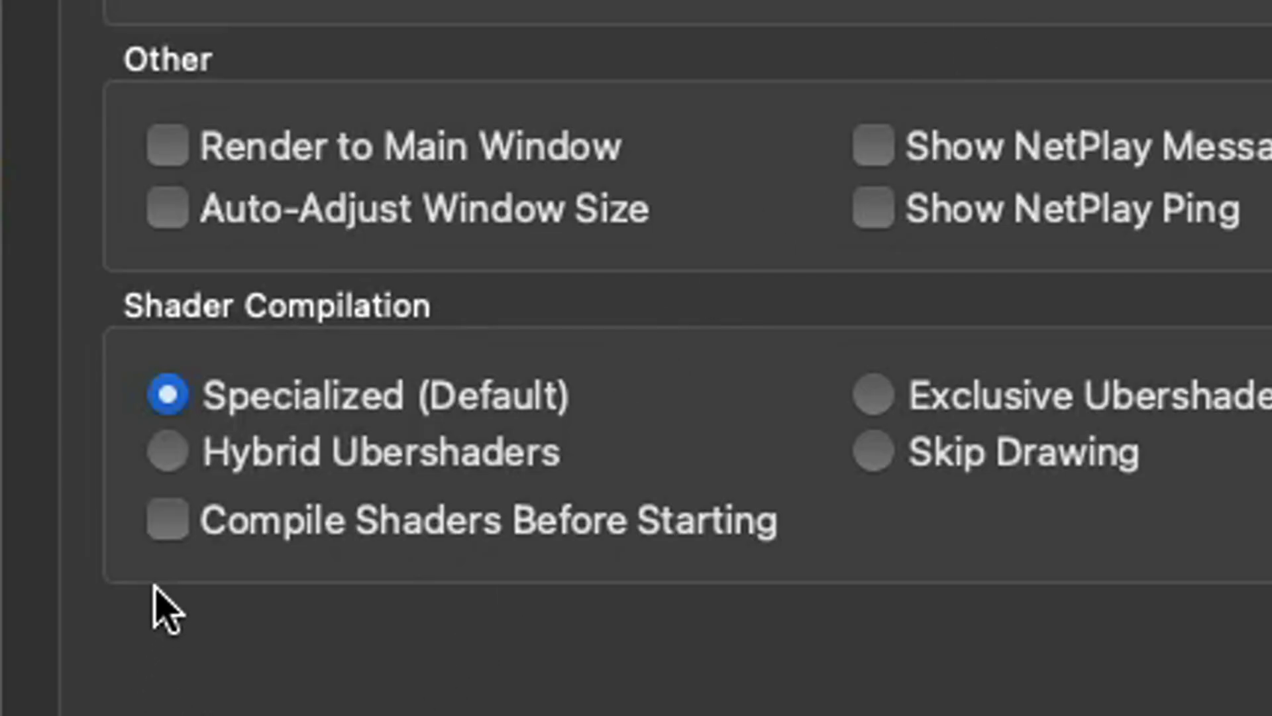
{"action": "left_click", "coordinate": [169, 527]}
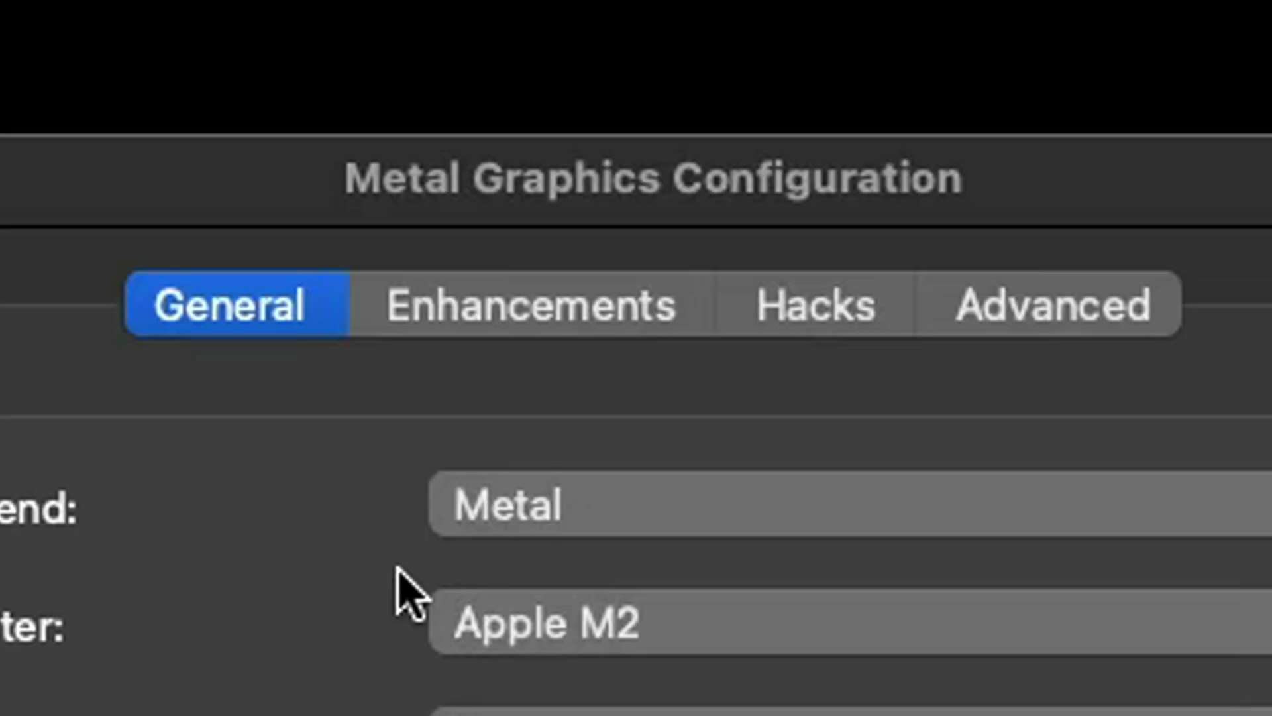
In the graphics enhancements, set the internal resolution to 3x Native (1920x1584) for 1080p and anti-aliasing to 2x MSAA
{"action": "left_click", "coordinate": [542, 322]}
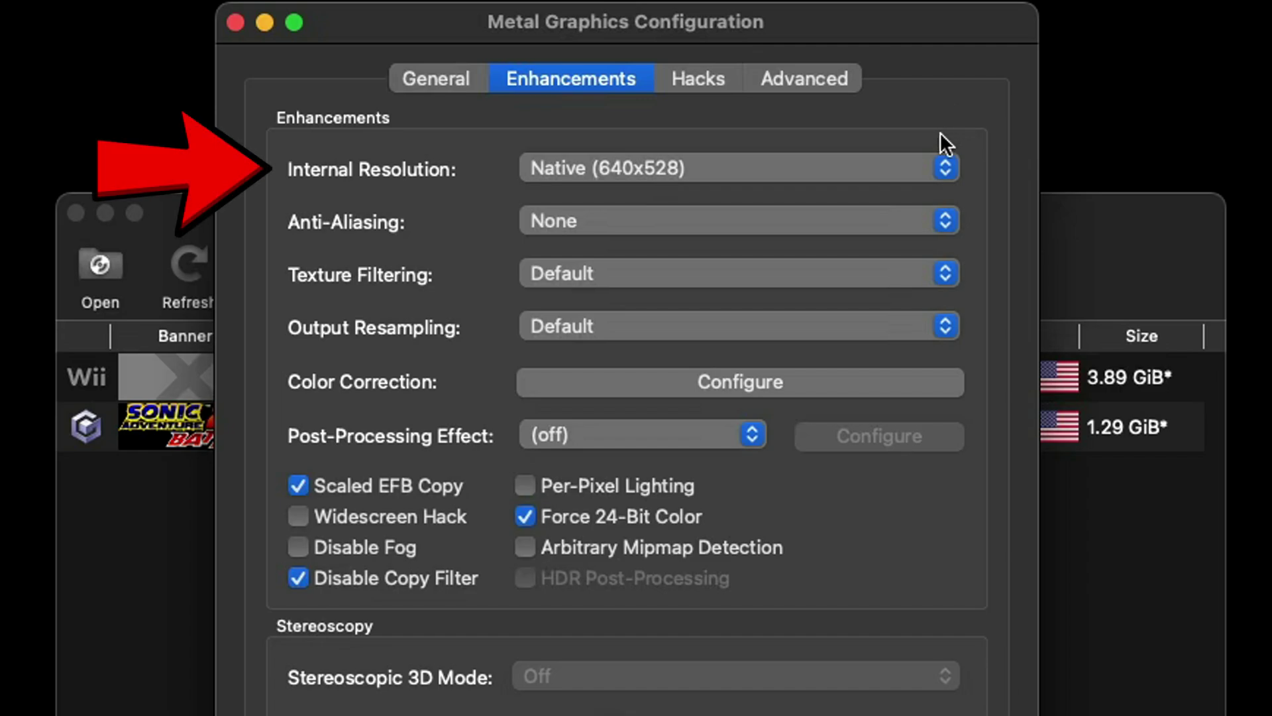
{"action": "left_click", "coordinate": [945, 168]}
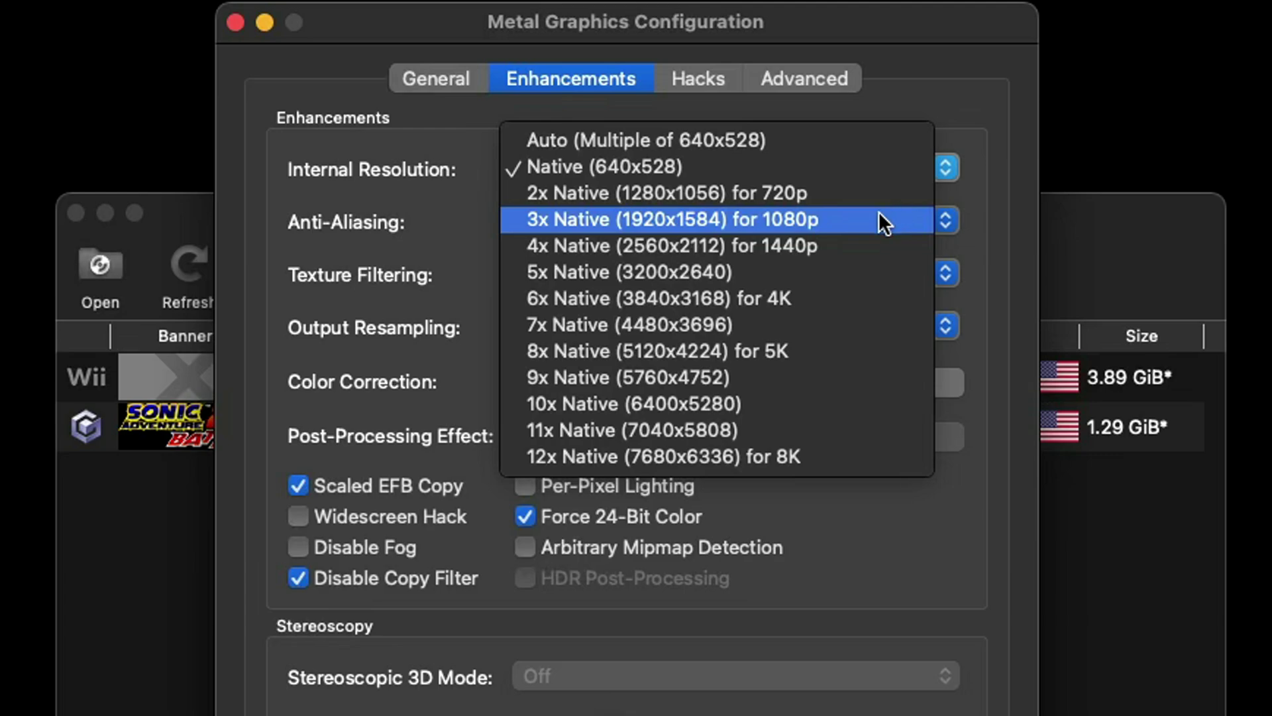
{"action": "left_click", "coordinate": [877, 215]}
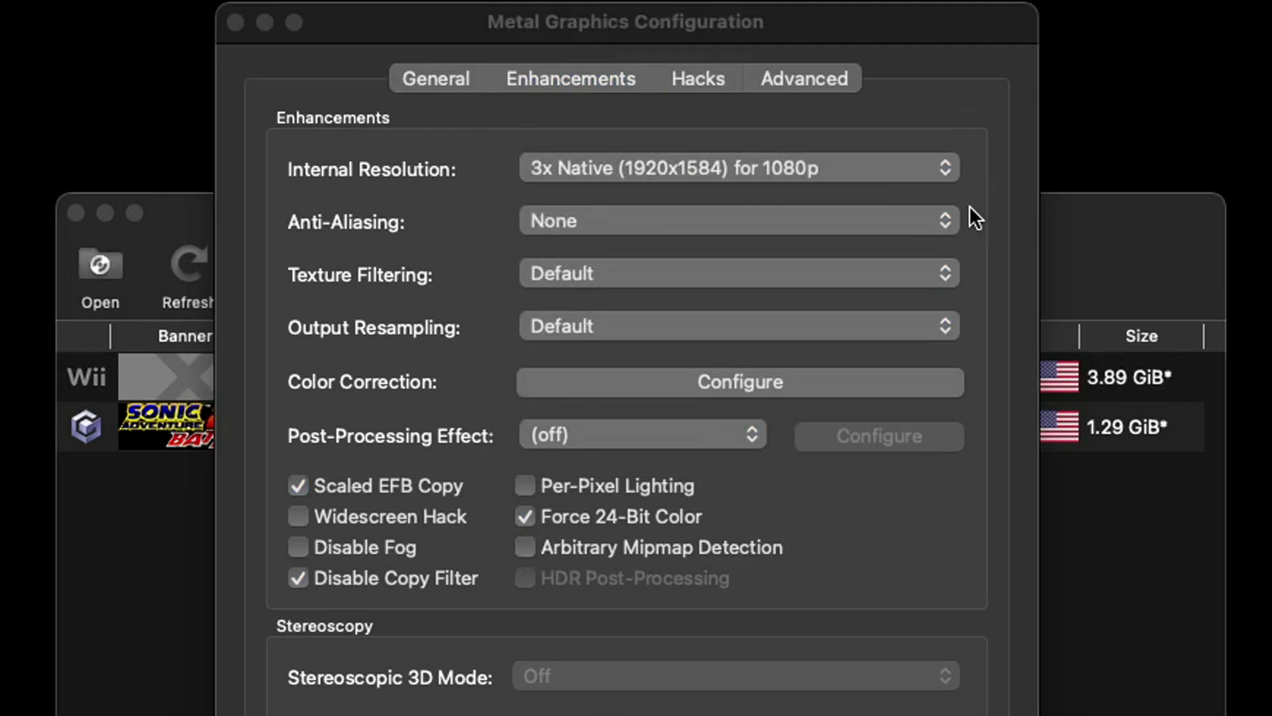
{"action": "left_click", "coordinate": [947, 213]}
{"action": "left_click", "coordinate": [947, 213]}
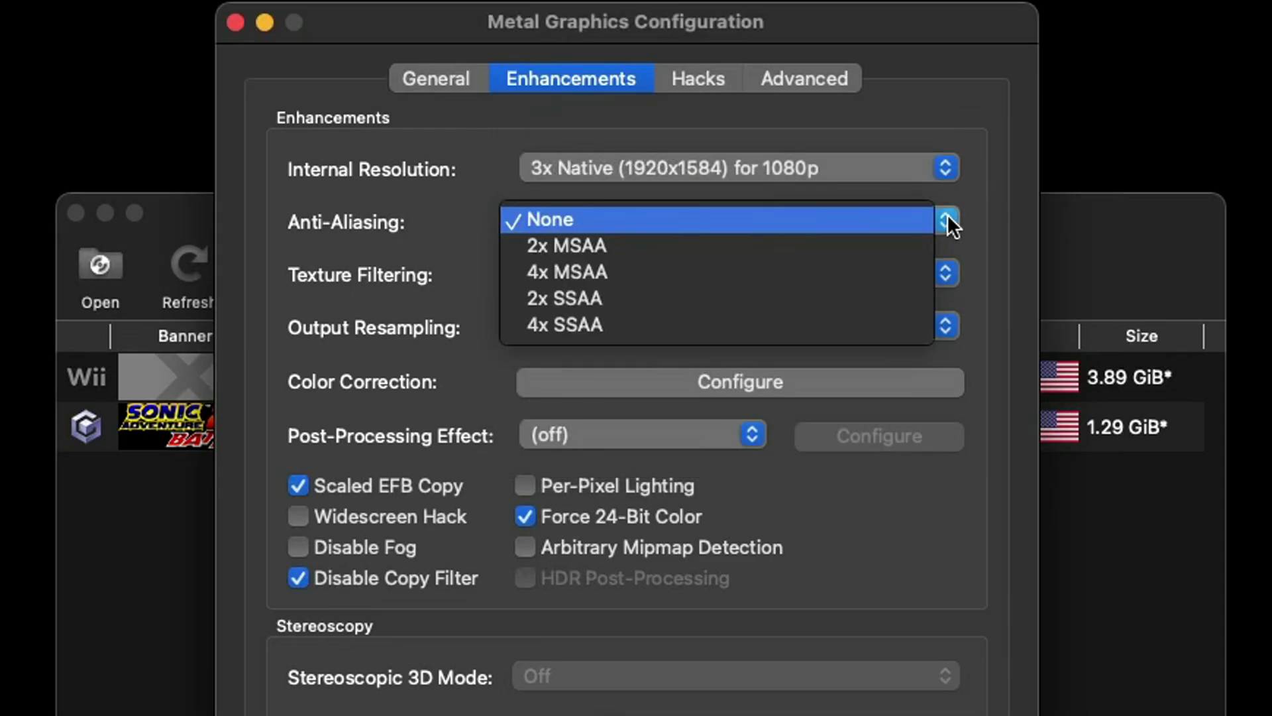
{"action": "left_click", "coordinate": [614, 245]}
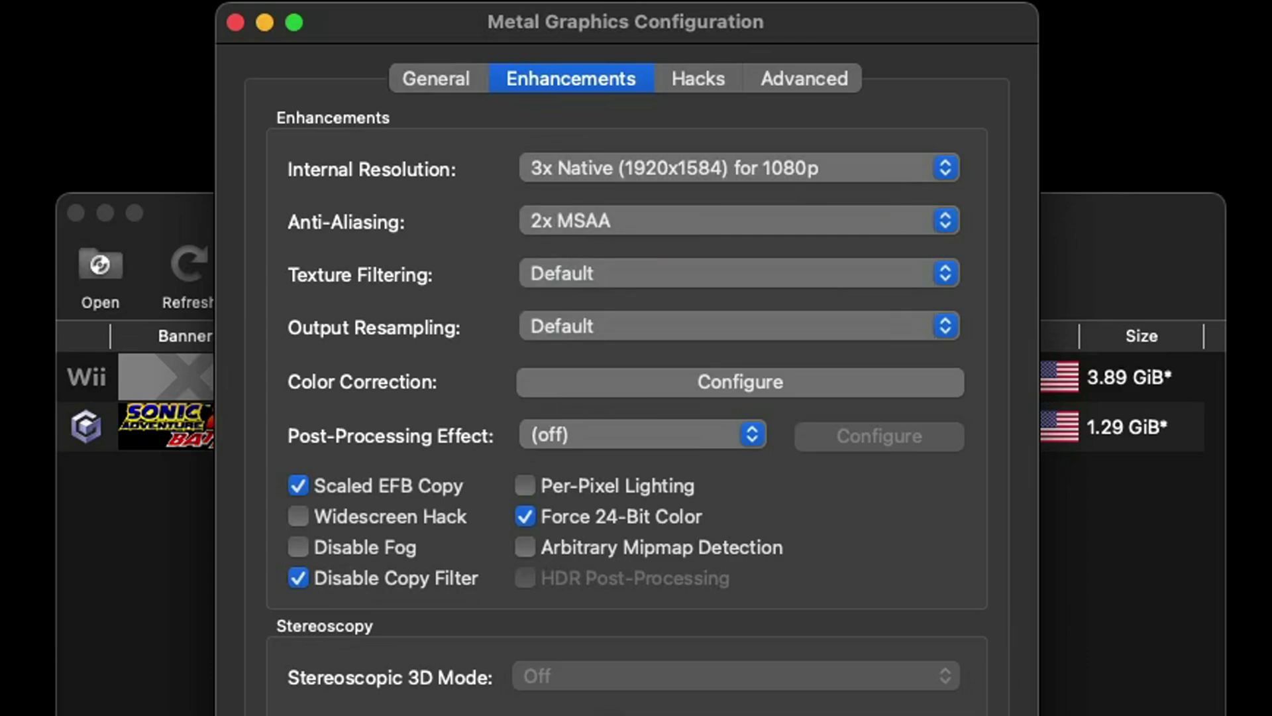
Set texture filtering to 2x Anisotropic and enable the Widescreen Hack in the graphics enhancements
{"action": "left_click", "coordinate": [950, 273]}
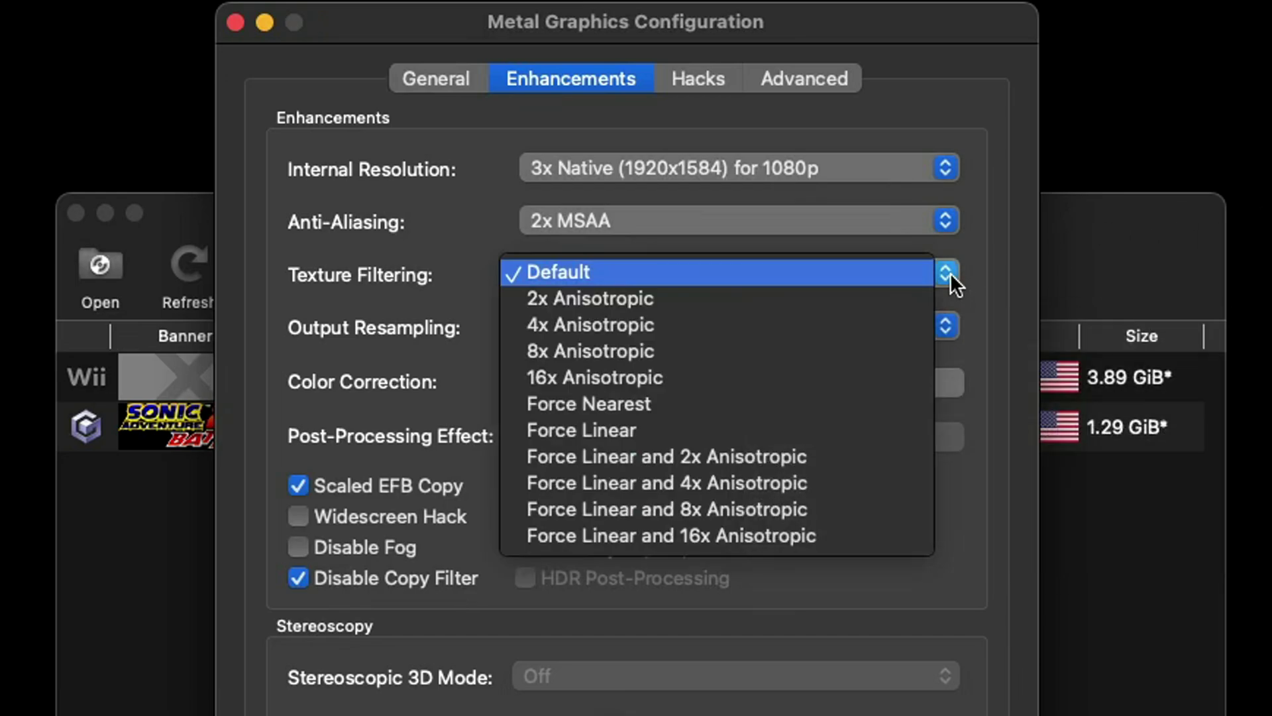
{"action": "left_click", "coordinate": [689, 298]}
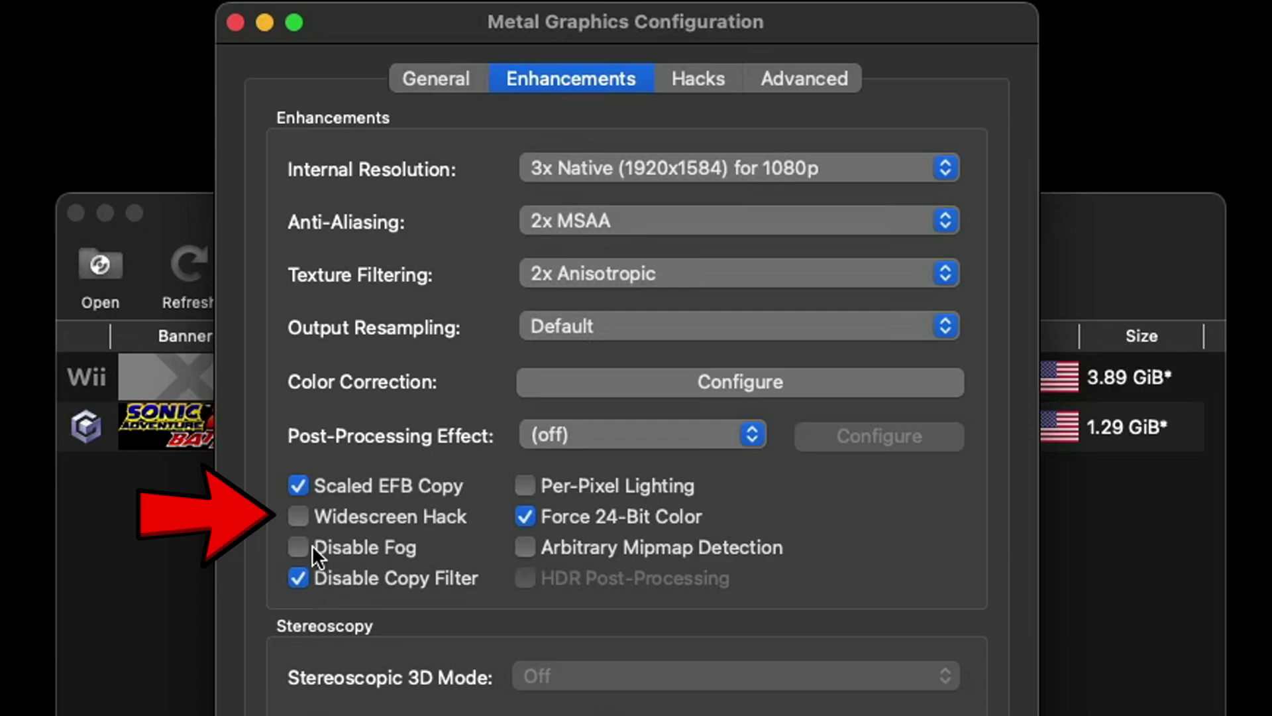
{"action": "left_click", "coordinate": [300, 518]}
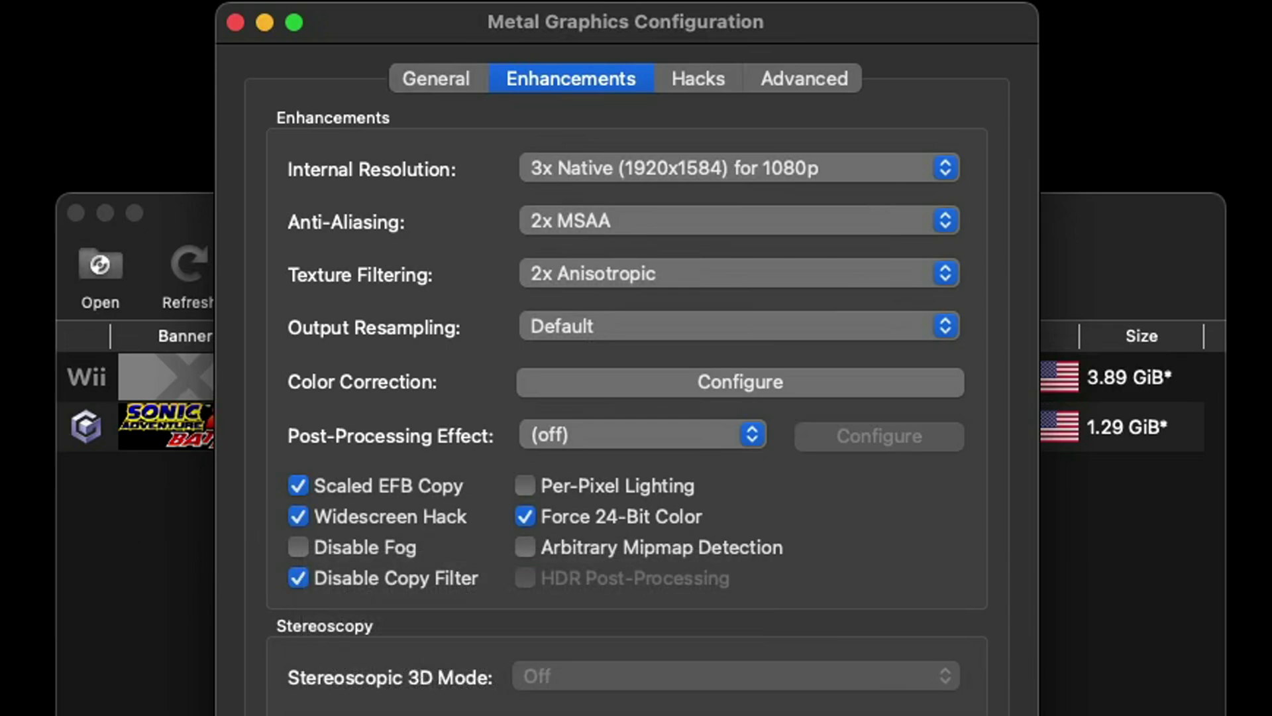
Enable Show FPS in the advanced graphics settings and close the graphics configuration
{"action": "left_click", "coordinate": [816, 90]}
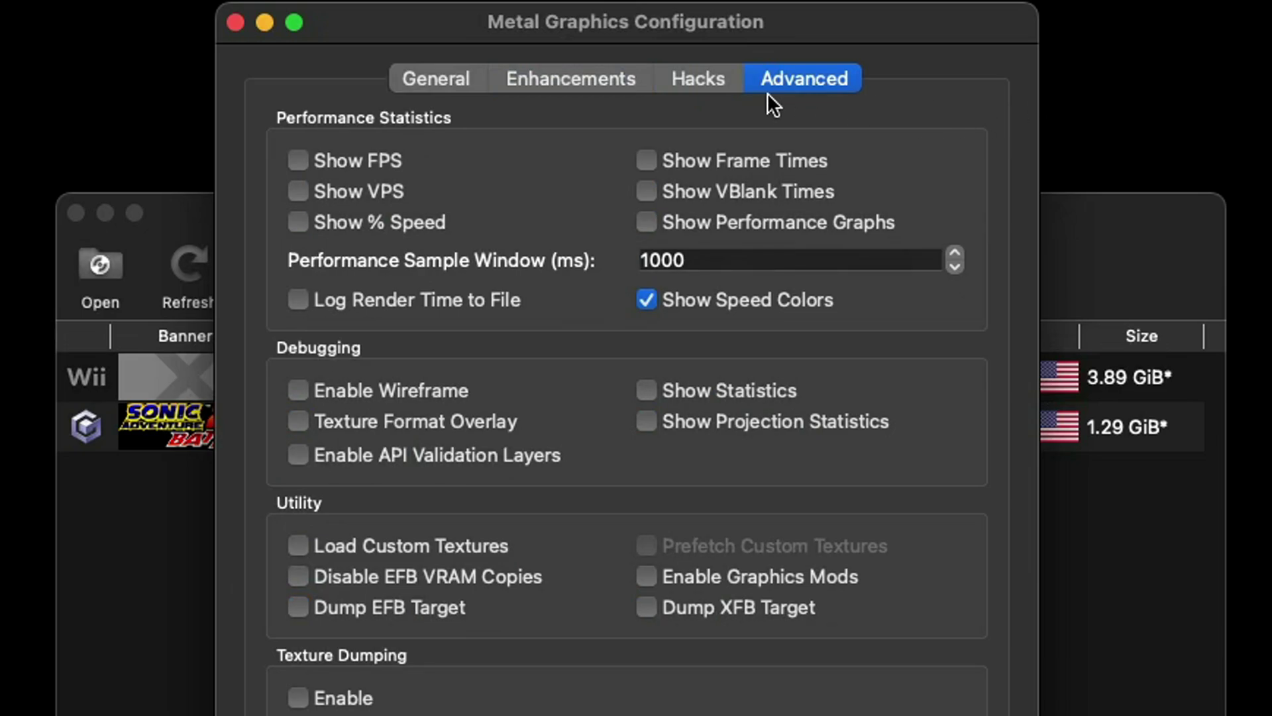
{"action": "left_click", "coordinate": [299, 160]}
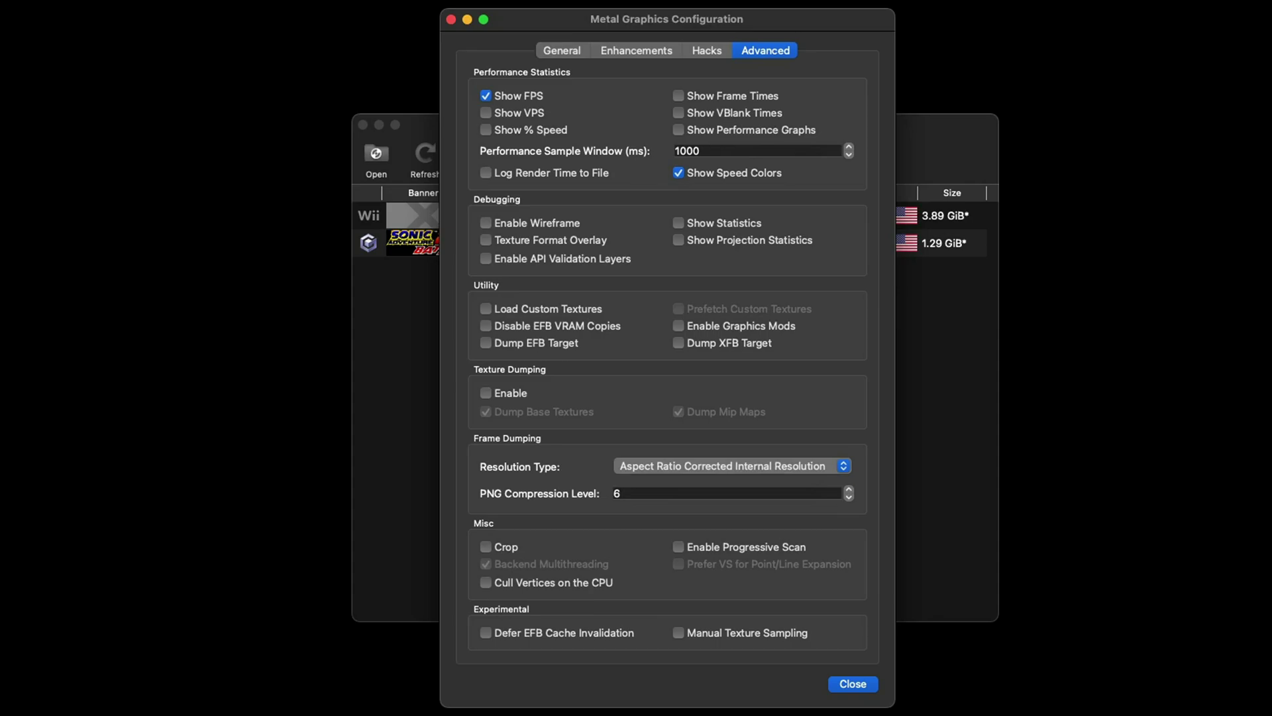
{"action": "left_click", "coordinate": [853, 684]}
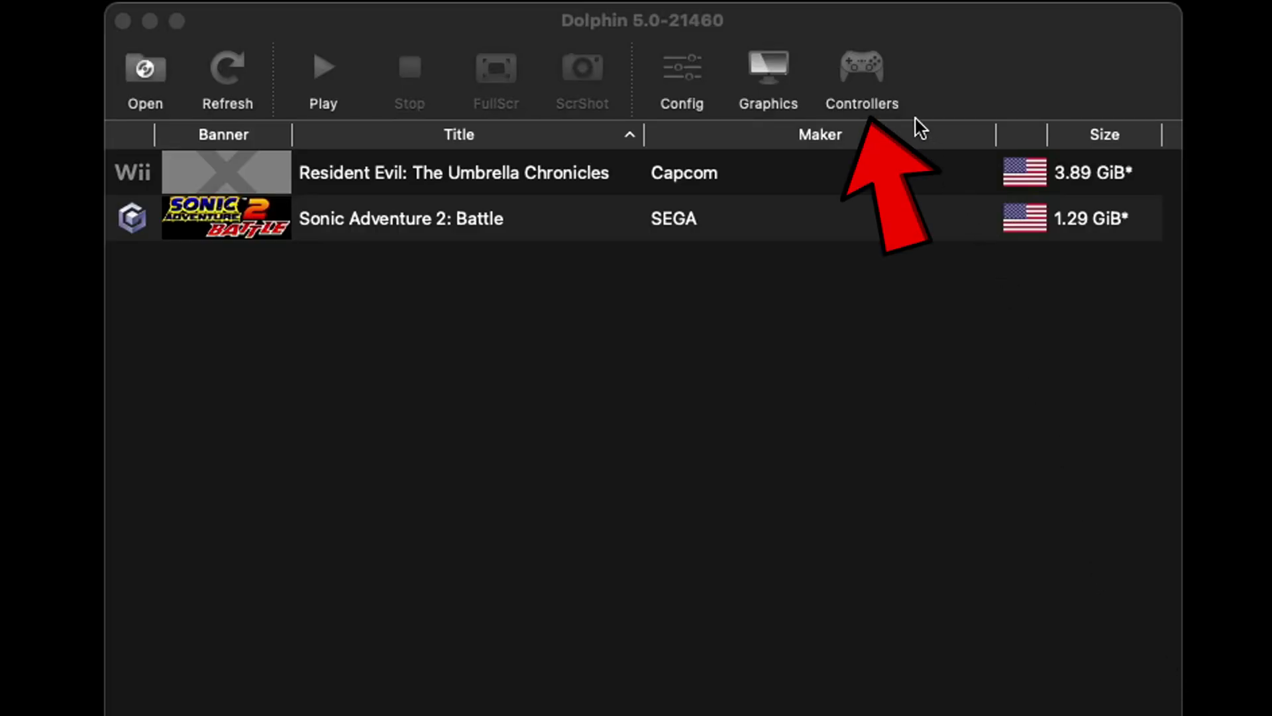
Configure the GameCube Port 1 controller with device SDL/0/Xbox Series X Controller and clear all its existing mappings
{"action": "left_click", "coordinate": [876, 76]}
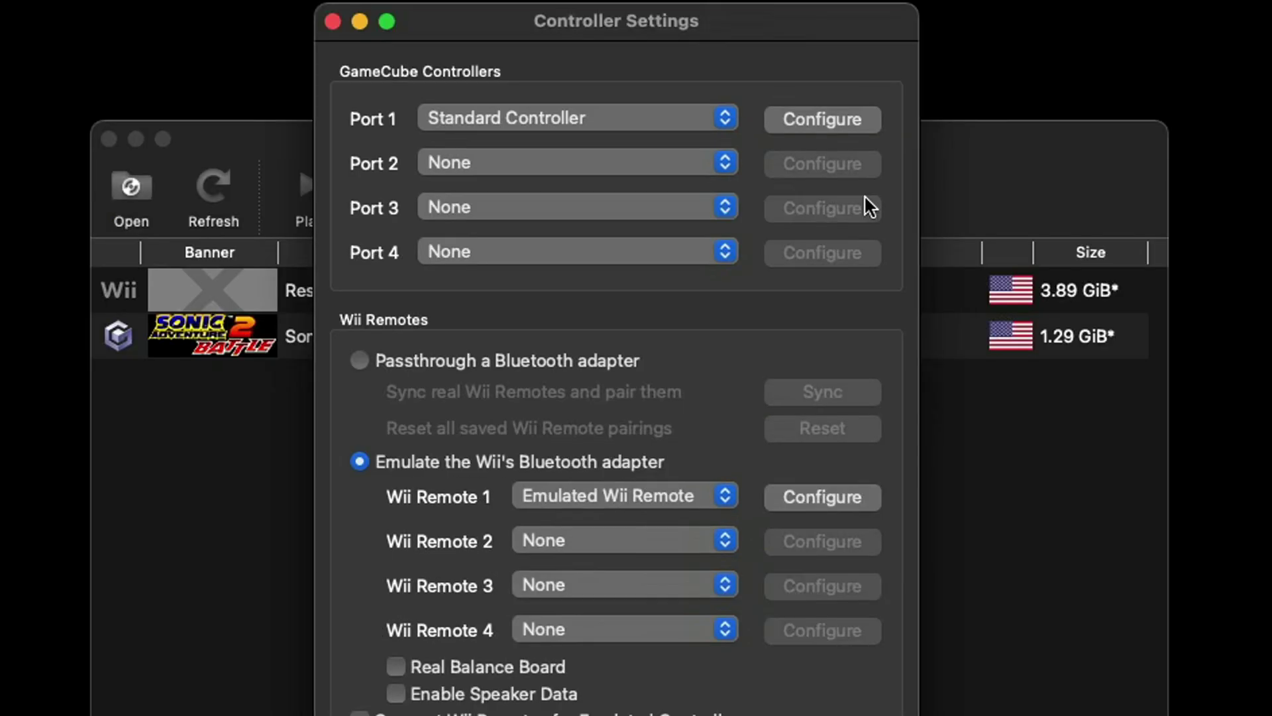
{"action": "left_click", "coordinate": [857, 119]}
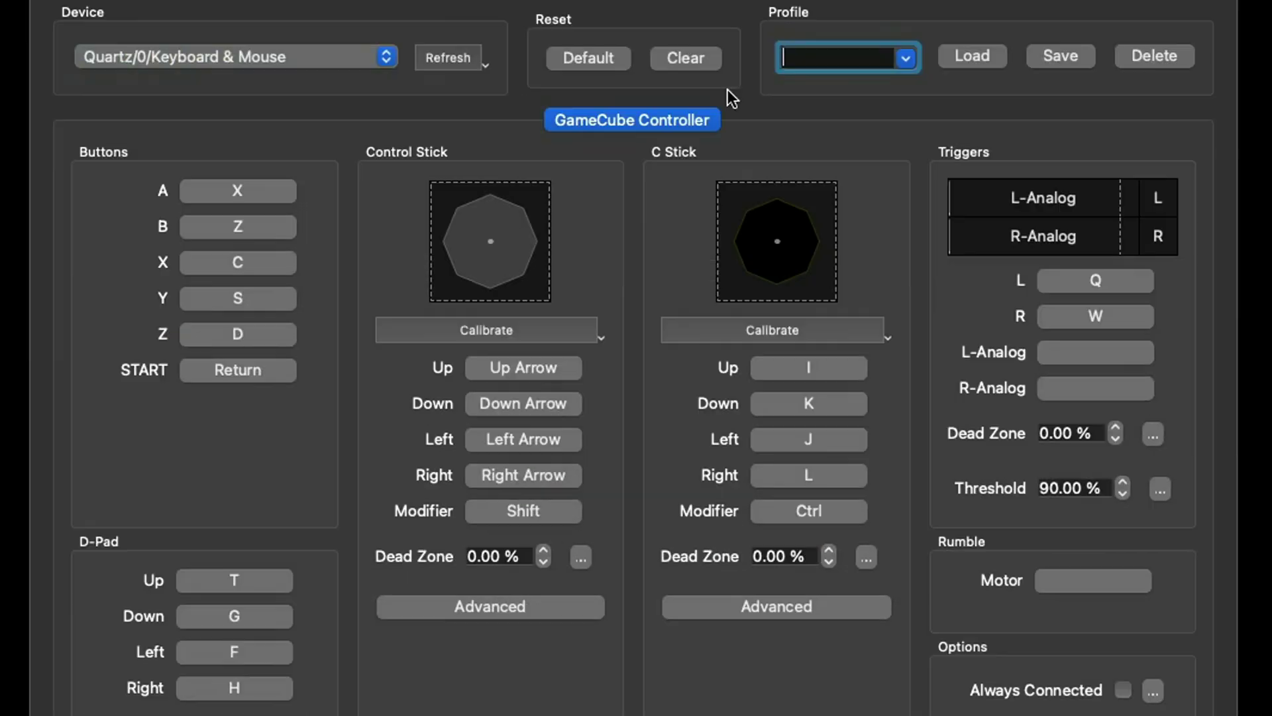
{"action": "left_click", "coordinate": [387, 57]}
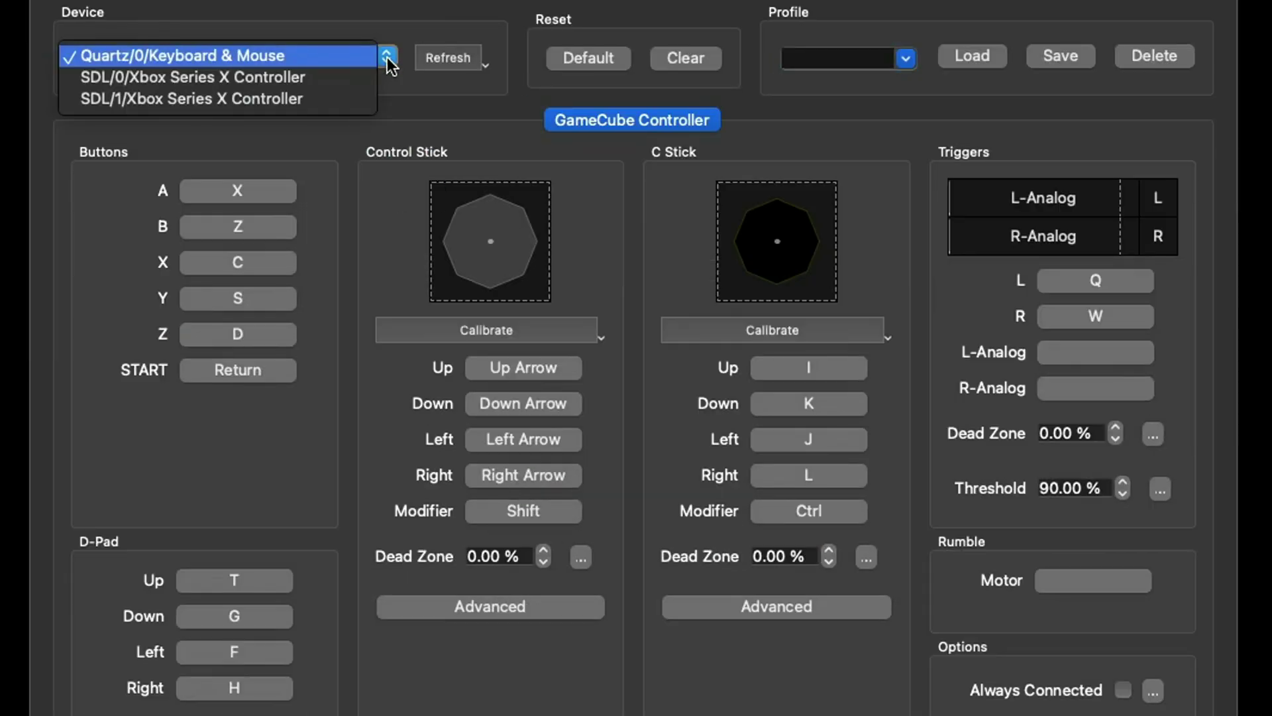
{"action": "left_click", "coordinate": [325, 77]}
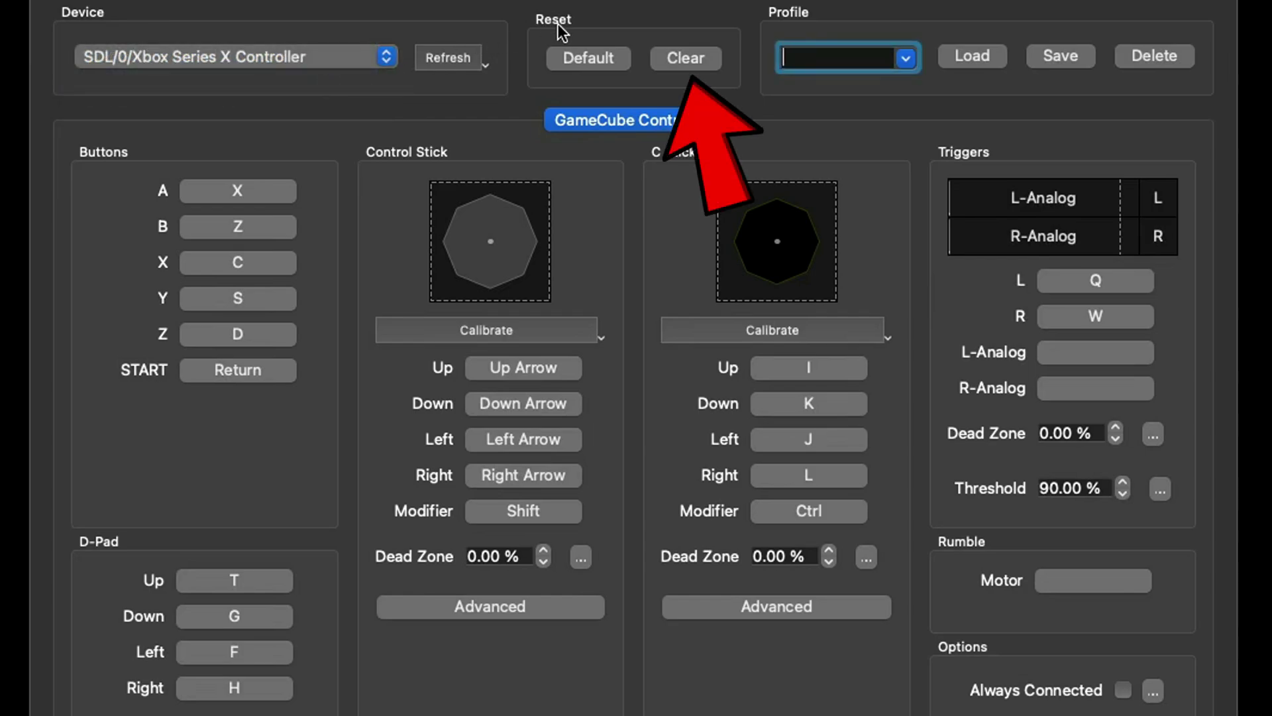
{"action": "left_click", "coordinate": [701, 60]}
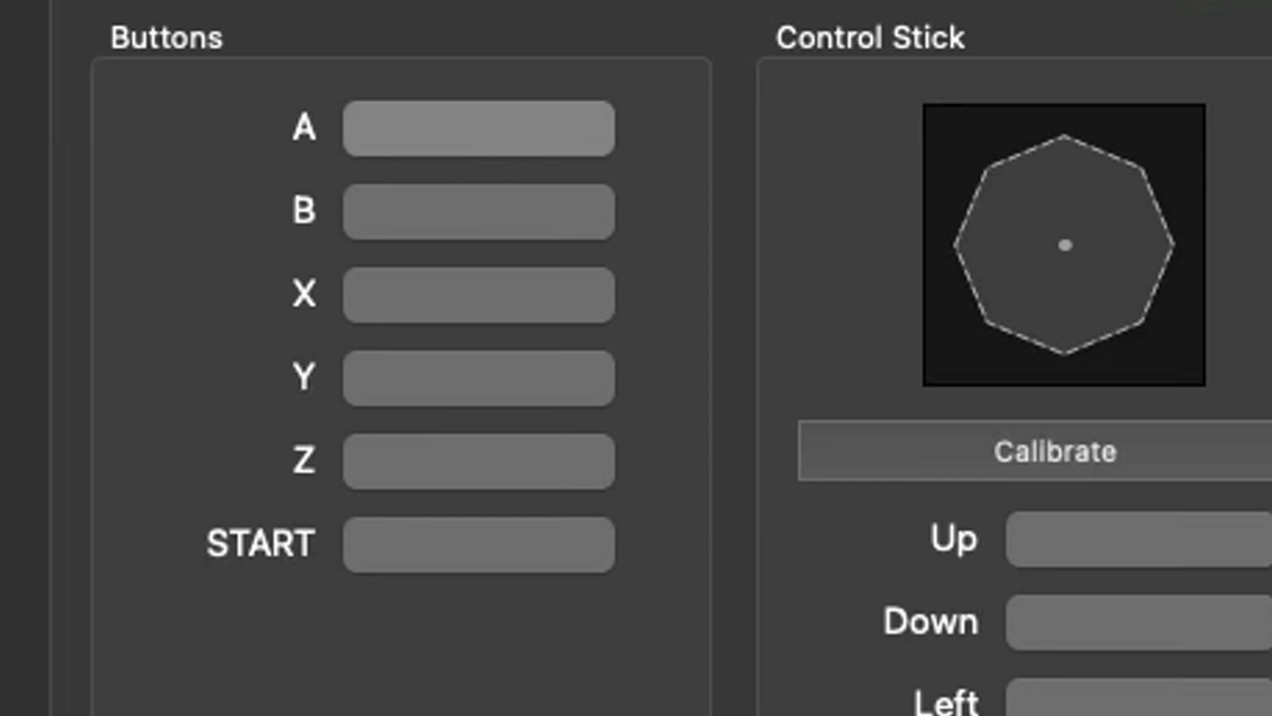
Map the GameCube A button to Button S and the B button to Button E
{"action": "key", "text": "s"}
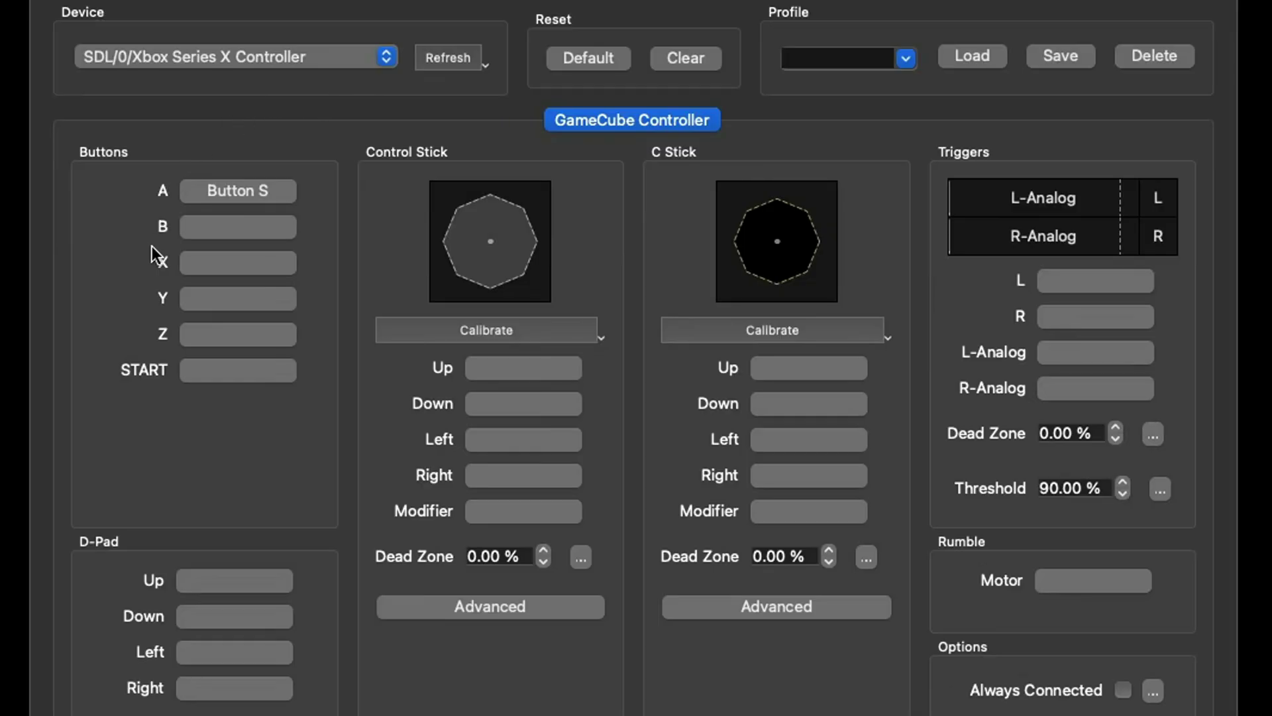
{"action": "left_click", "coordinate": [253, 225]}
{"action": "key", "text": "e"}
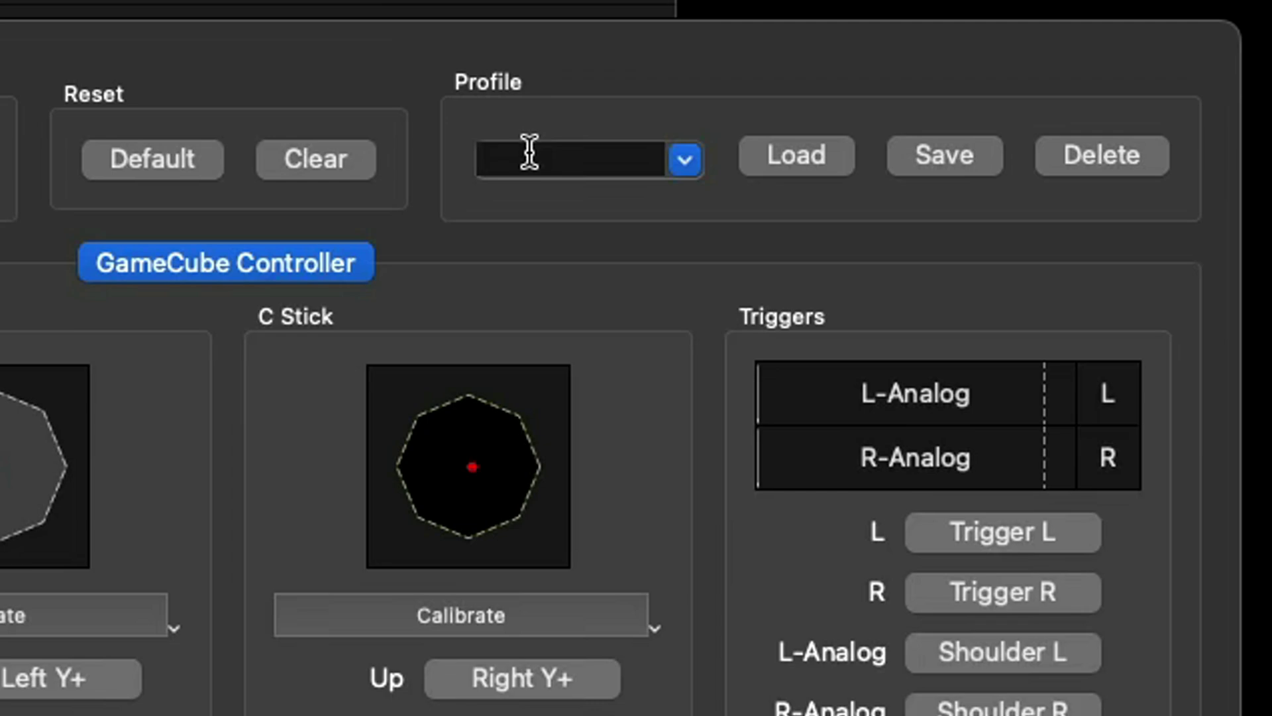
Enter p1 as the controller profile name and close the GameCube controller mapping window
{"action": "left_click", "coordinate": [812, 53]}
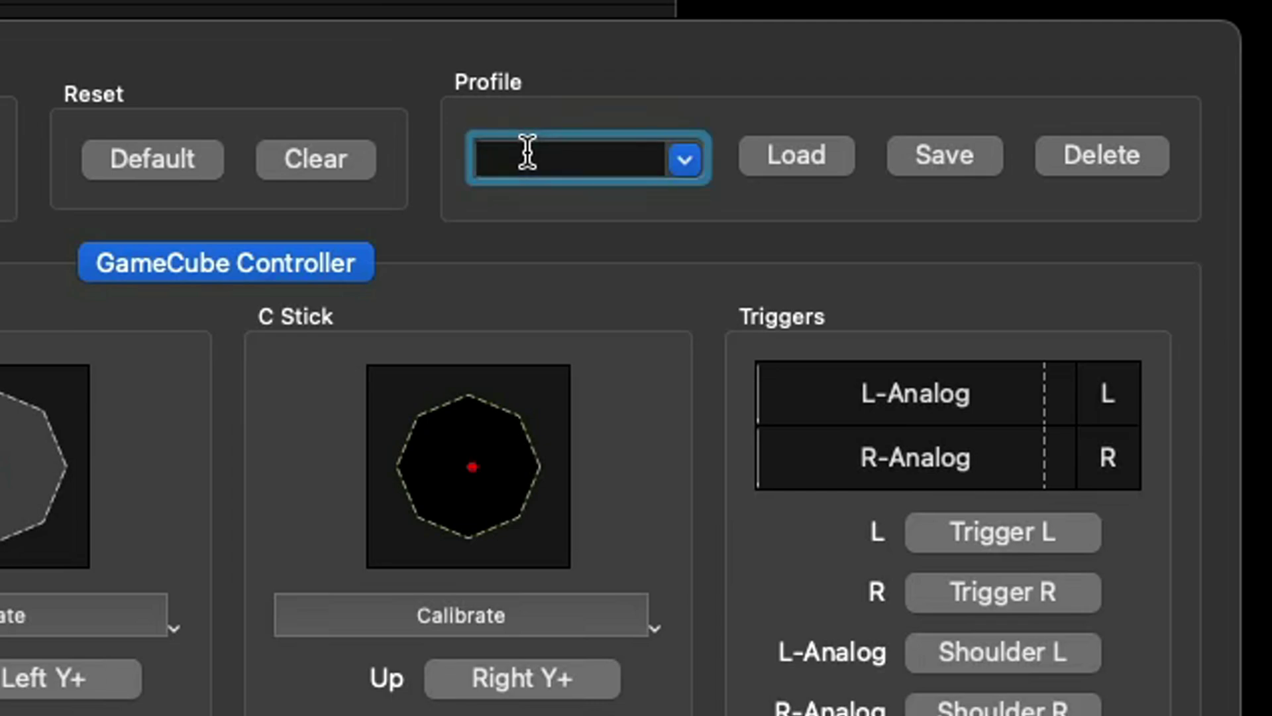
{"action": "type", "text": "p1"}
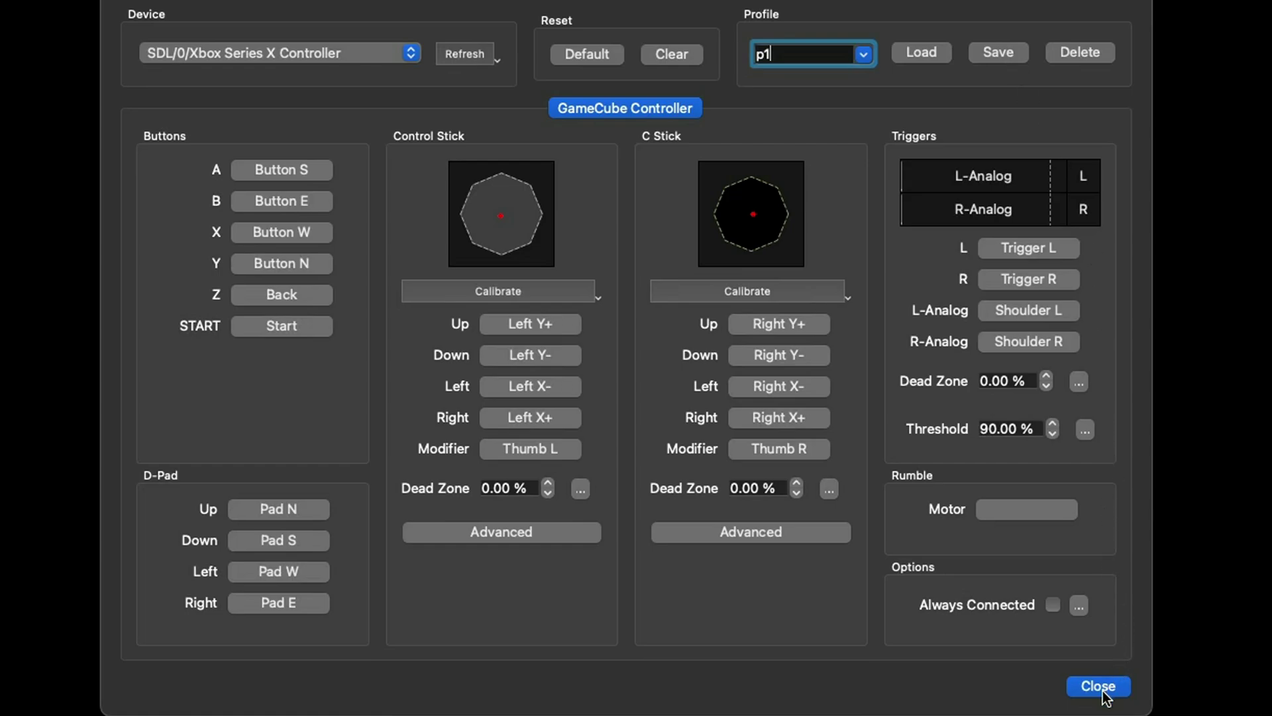
{"action": "left_click", "coordinate": [1103, 689]}
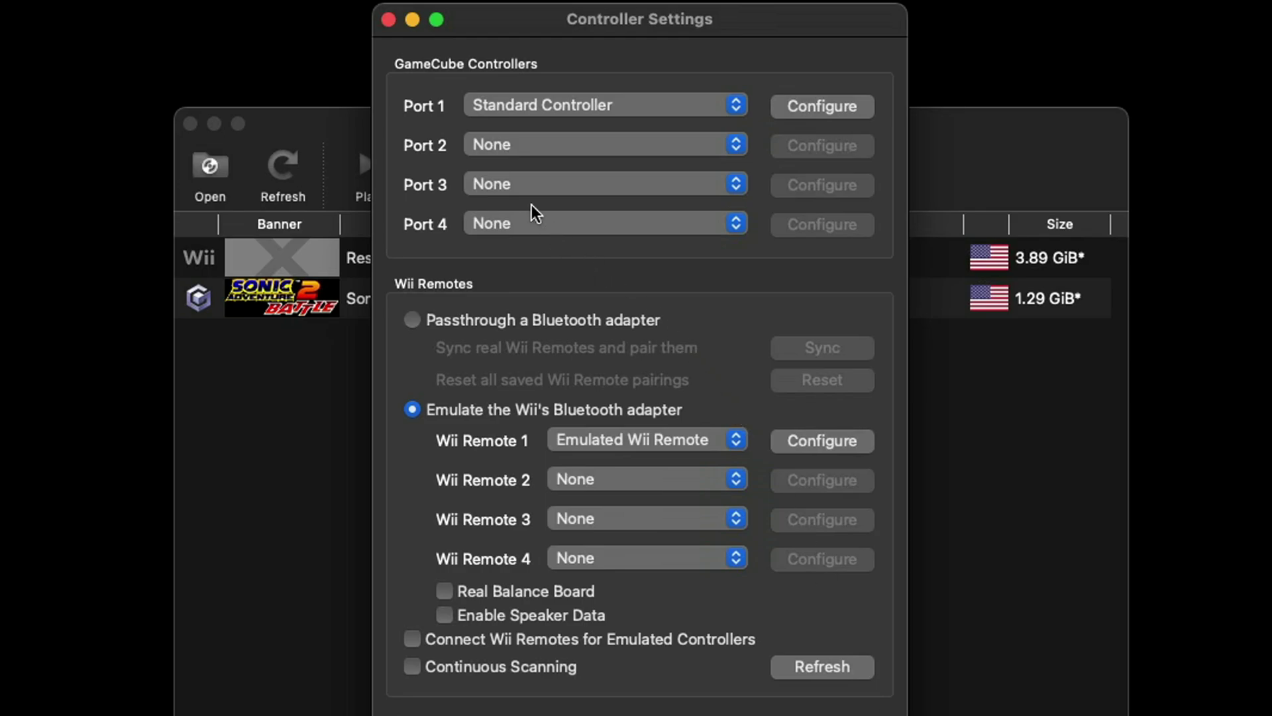
Set Wii Remote 1 to Real Wii Remote, refresh the Wii Remote connection and close the controller settings
{"action": "left_click", "coordinate": [1218, 394]}
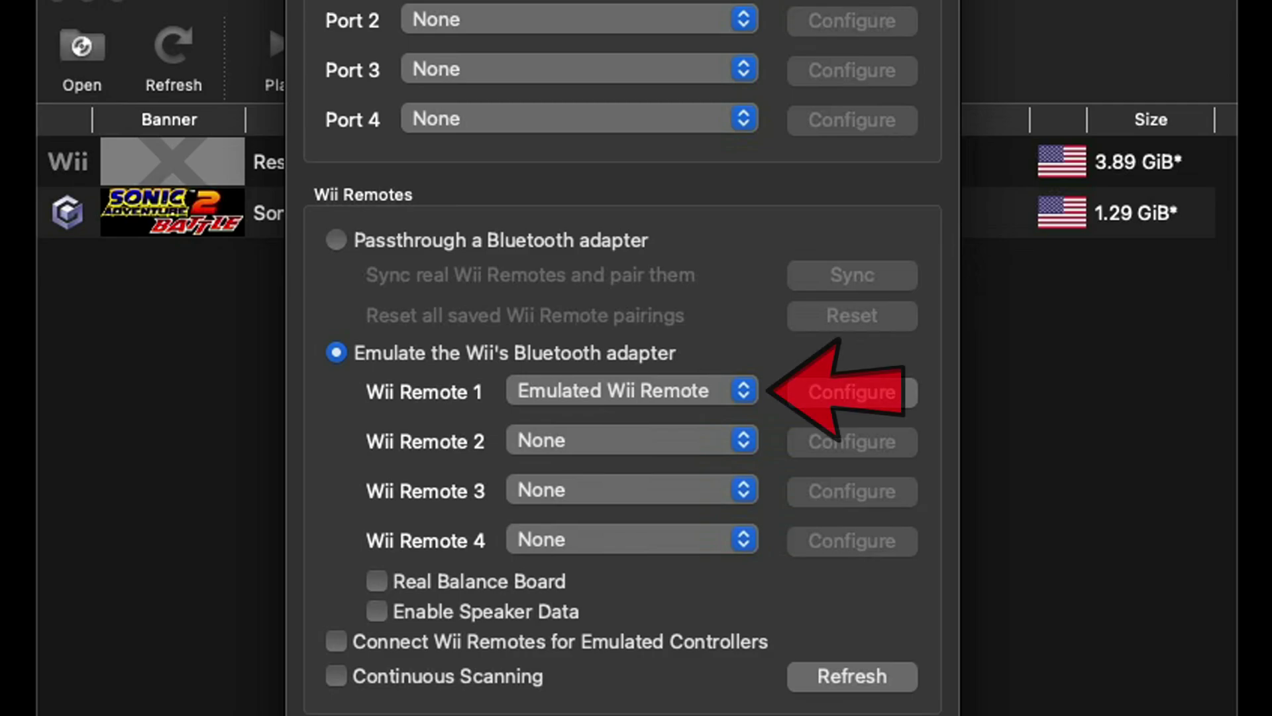
{"action": "left_click", "coordinate": [710, 386]}
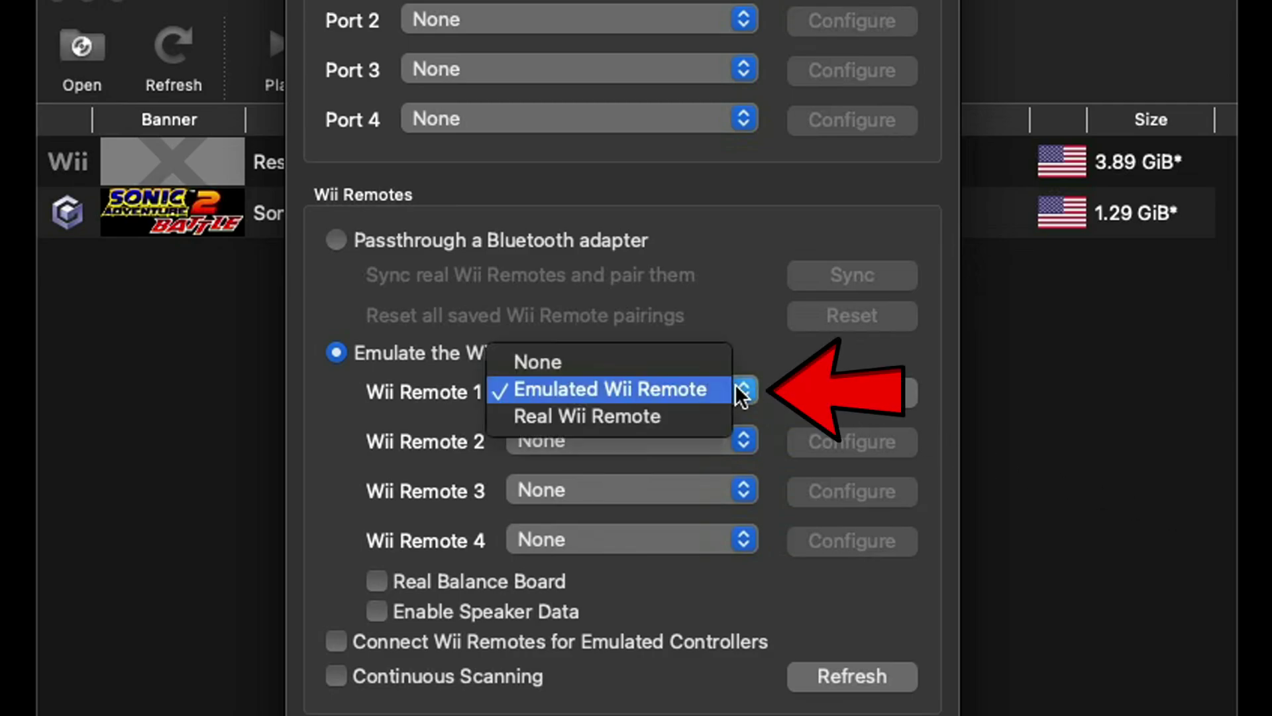
{"action": "left_click", "coordinate": [690, 419]}
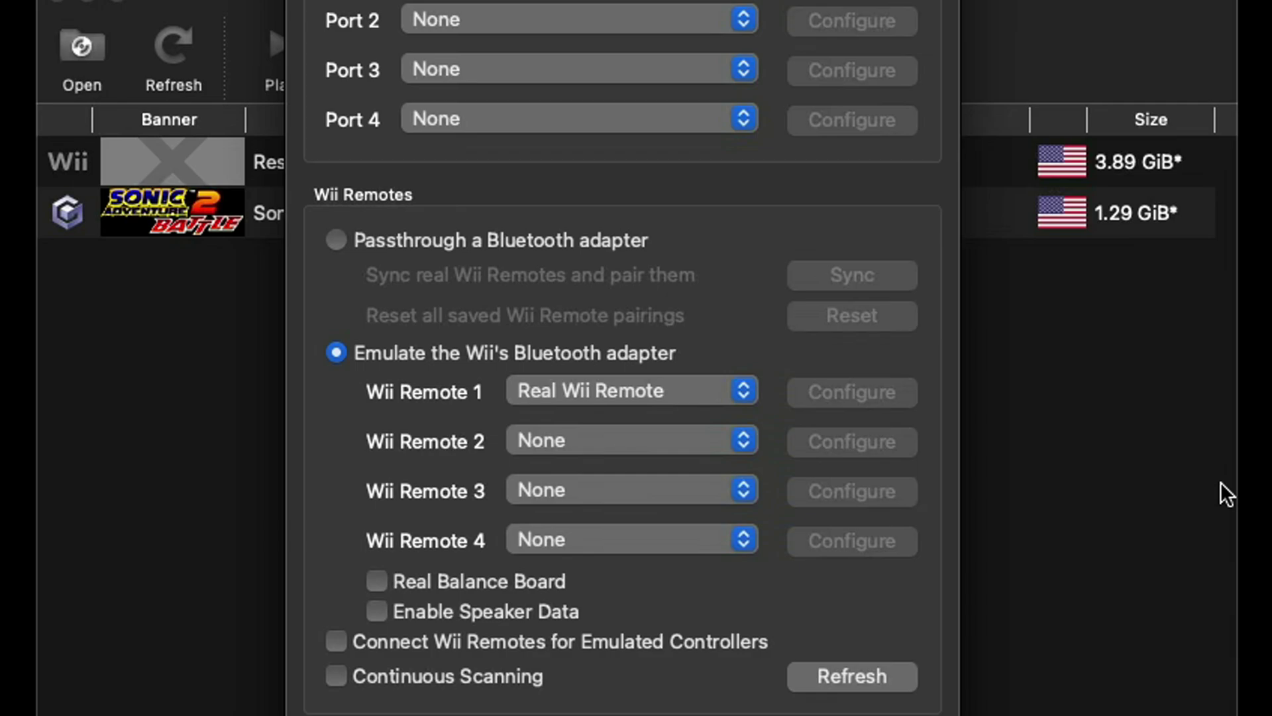
{"action": "left_click", "coordinate": [883, 673]}
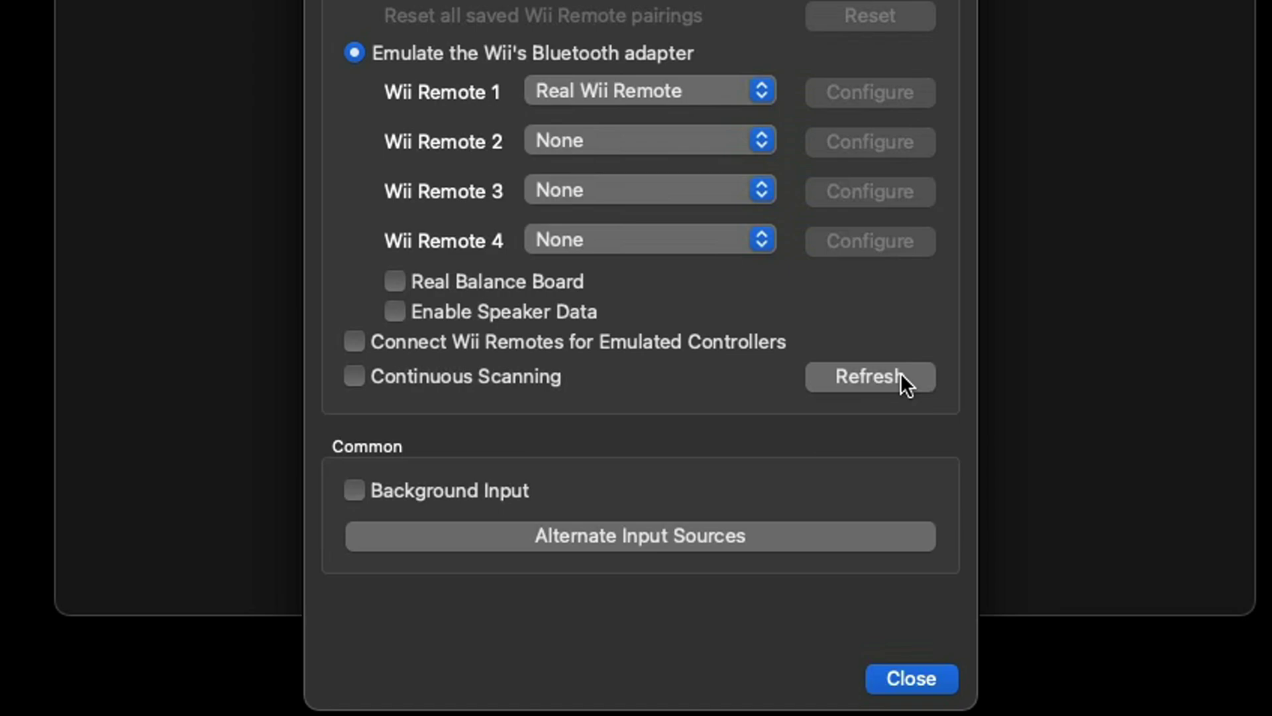
{"action": "left_click", "coordinate": [913, 682]}
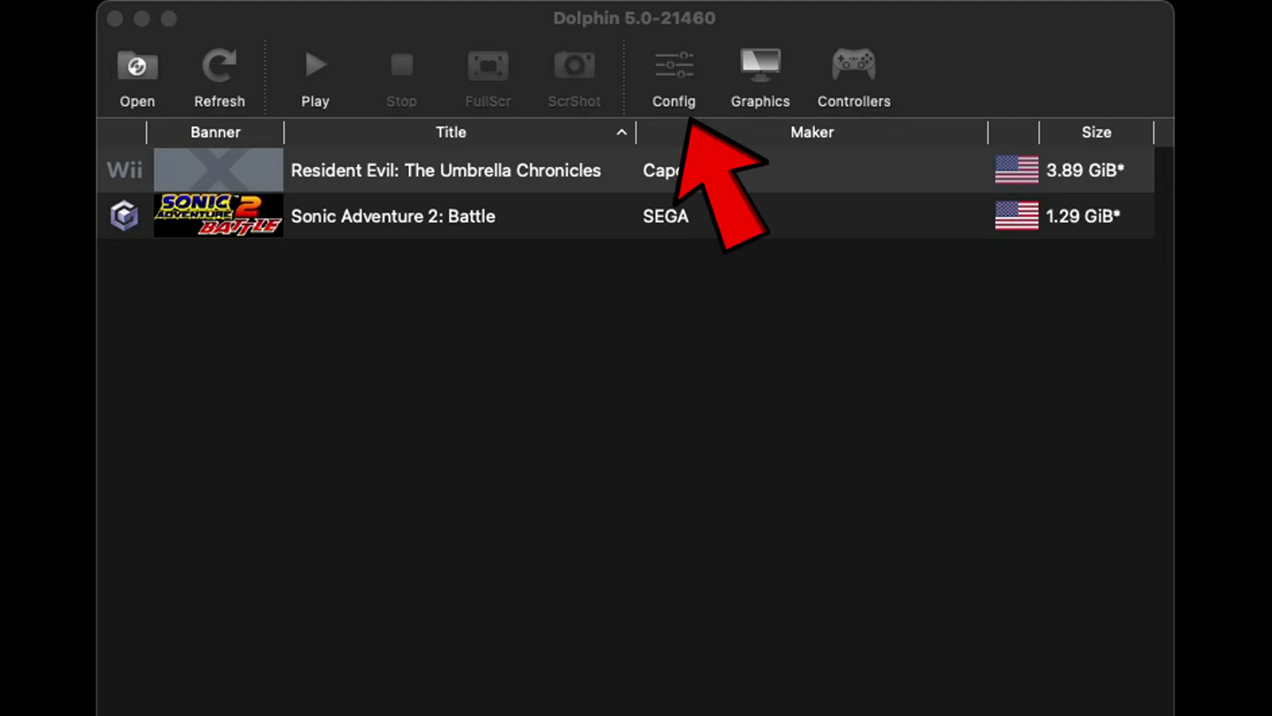
Review the GameCube and interface settings in Dolphin's general configuration
{"action": "left_click", "coordinate": [692, 79]}
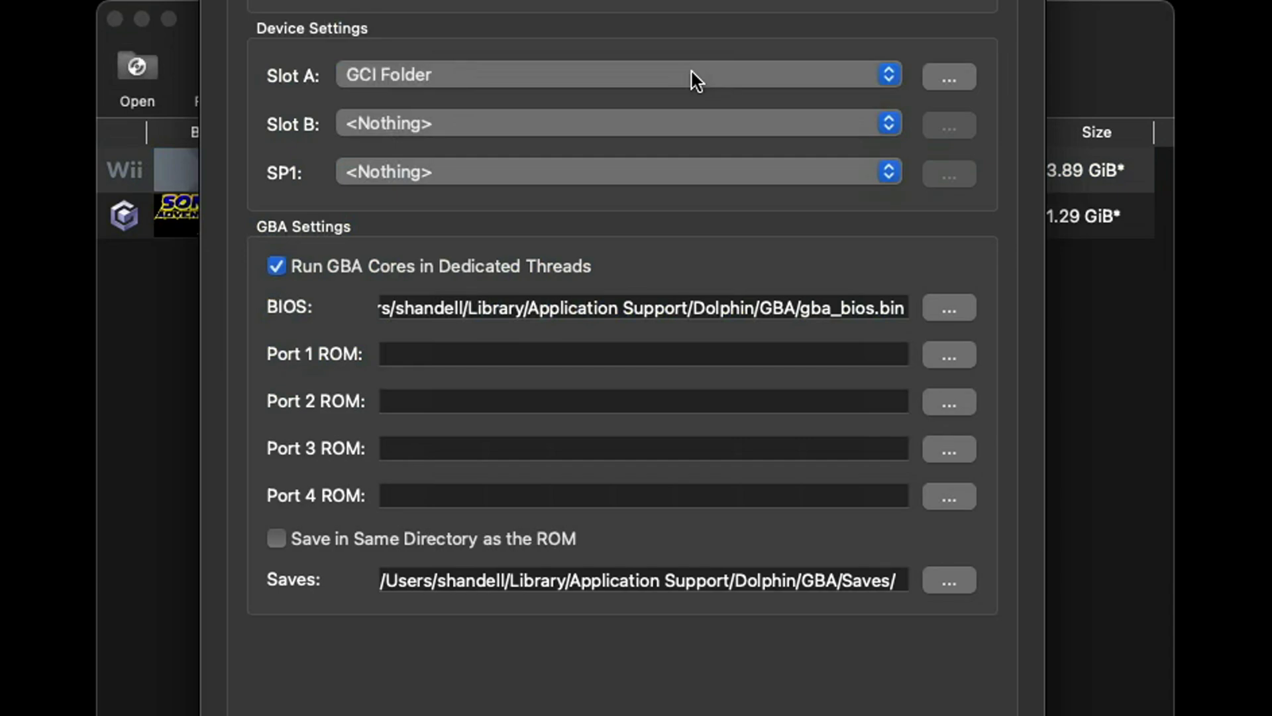
{"action": "left_click", "coordinate": [472, 92]}
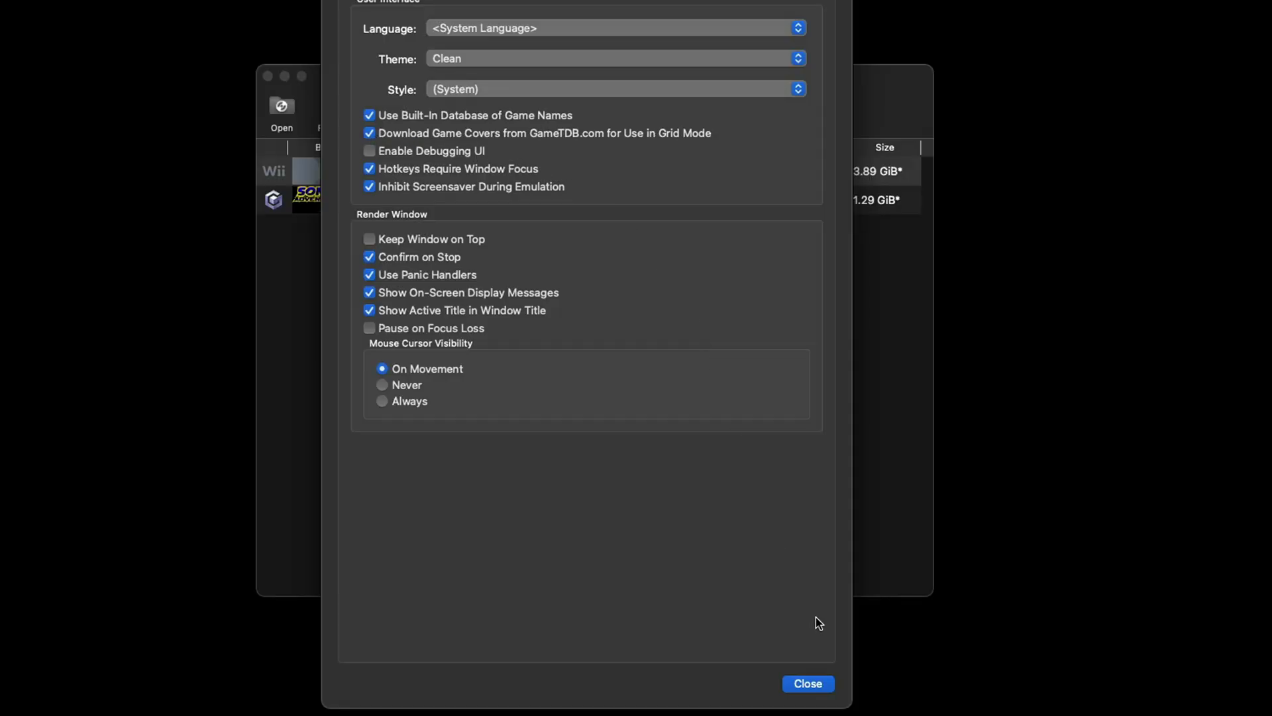
{"action": "left_click", "coordinate": [822, 683]}
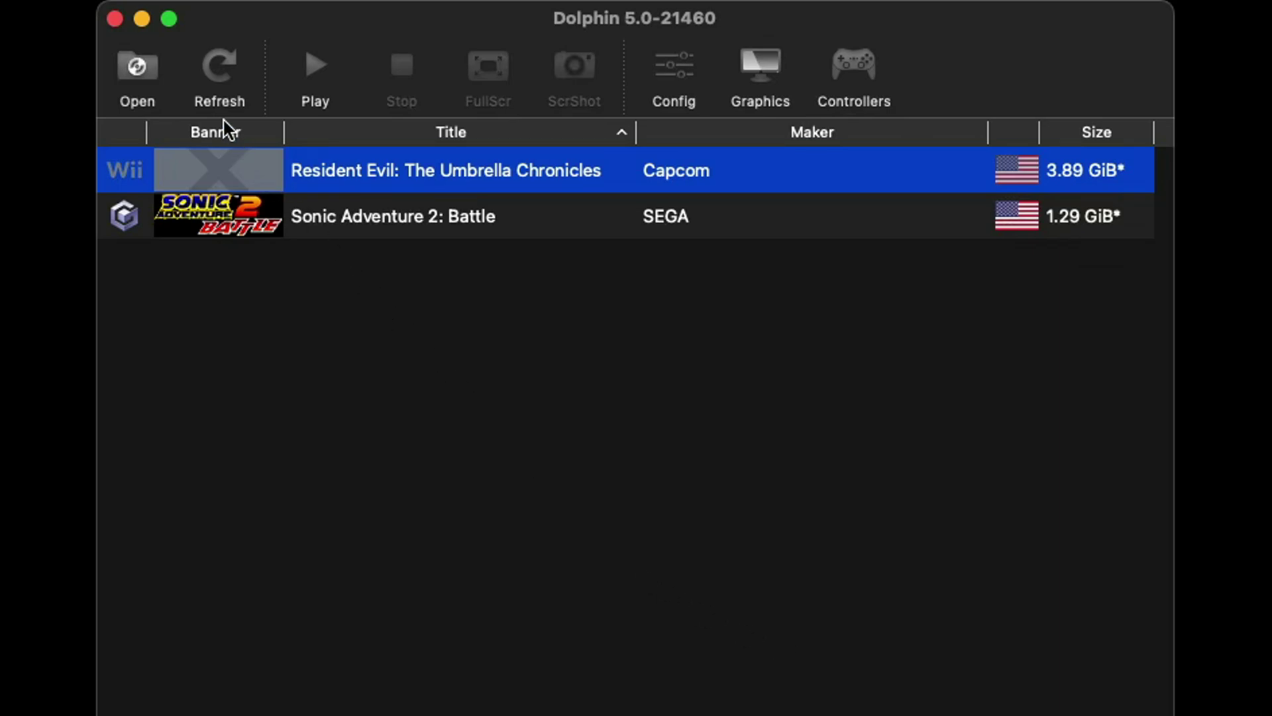
Put the Dolphin window in full screen and switch the game list to Grid View
{"action": "mouse_move", "coordinate": [172, 24]}
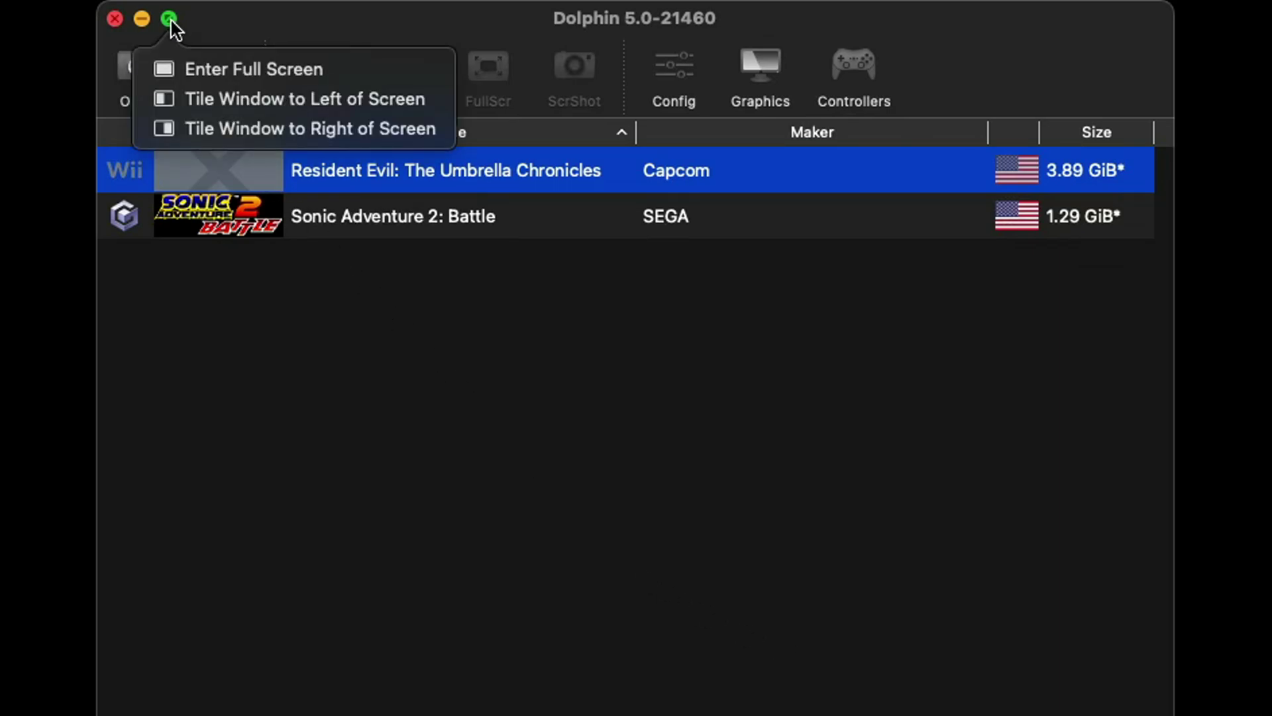
{"action": "left_click", "coordinate": [458, 213]}
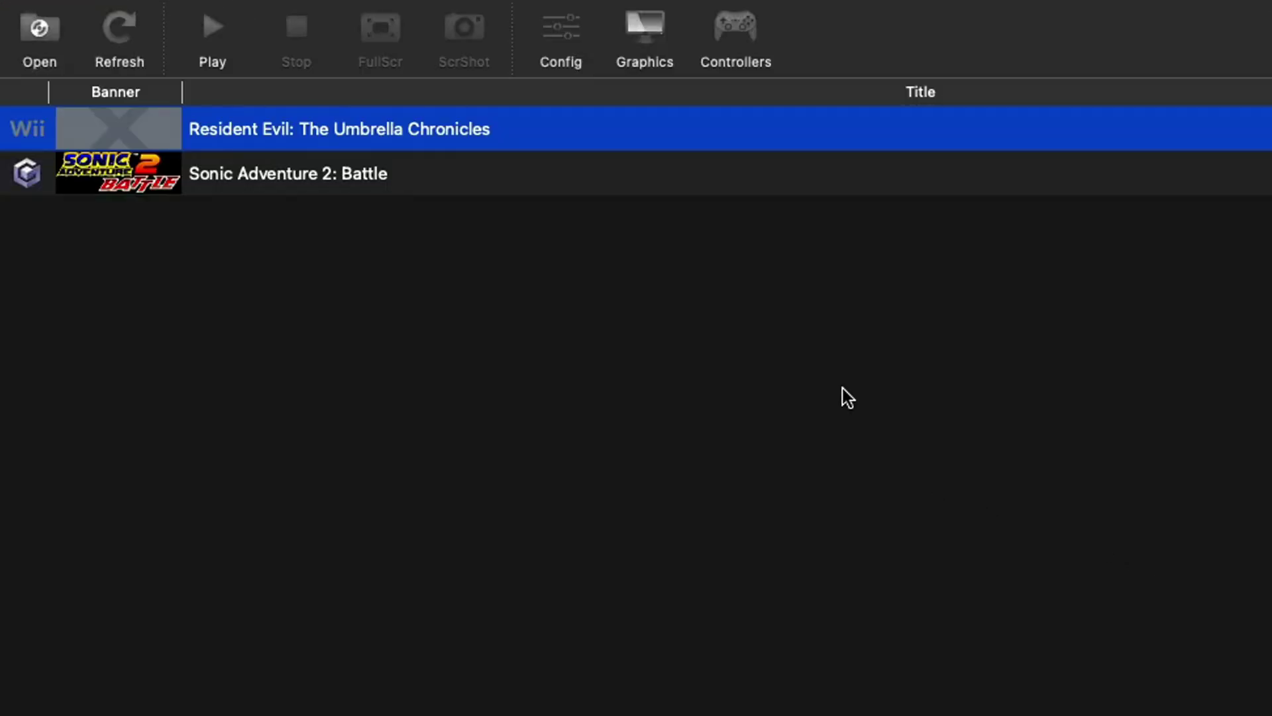
{"action": "mouse_move", "coordinate": [517, 5]}
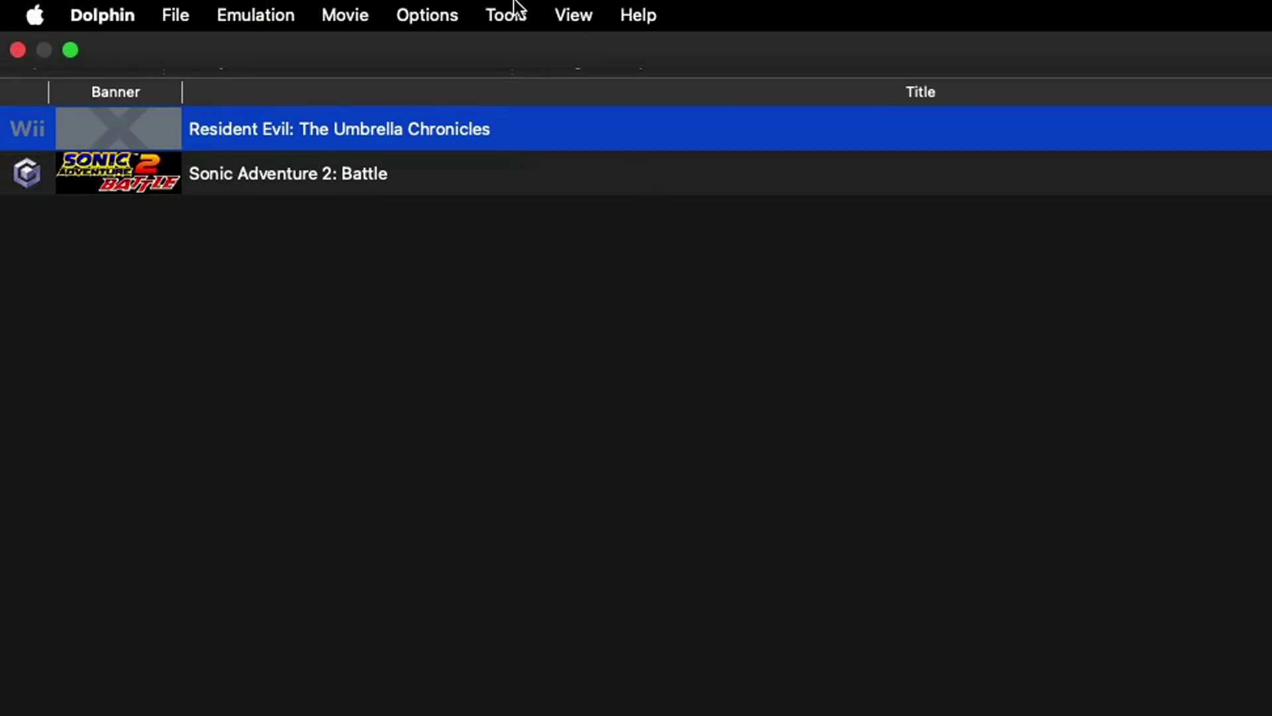
{"action": "left_click", "coordinate": [562, 18]}
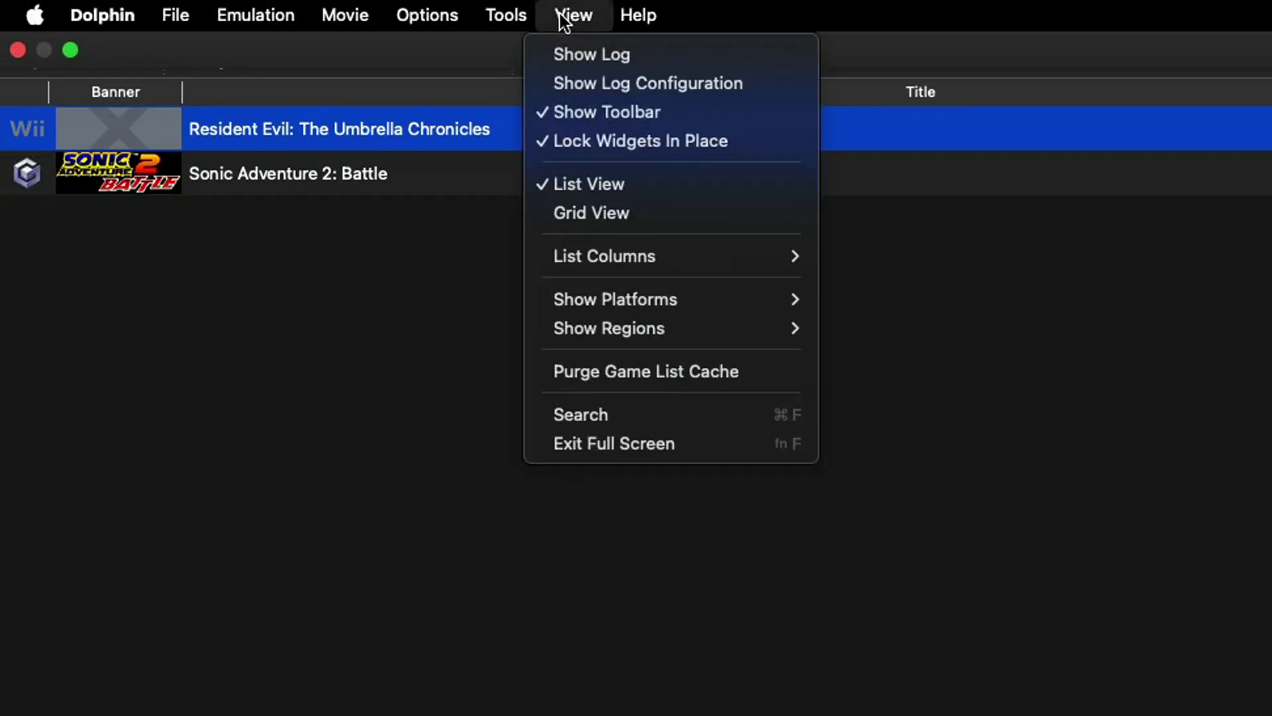
{"action": "left_click", "coordinate": [665, 214]}
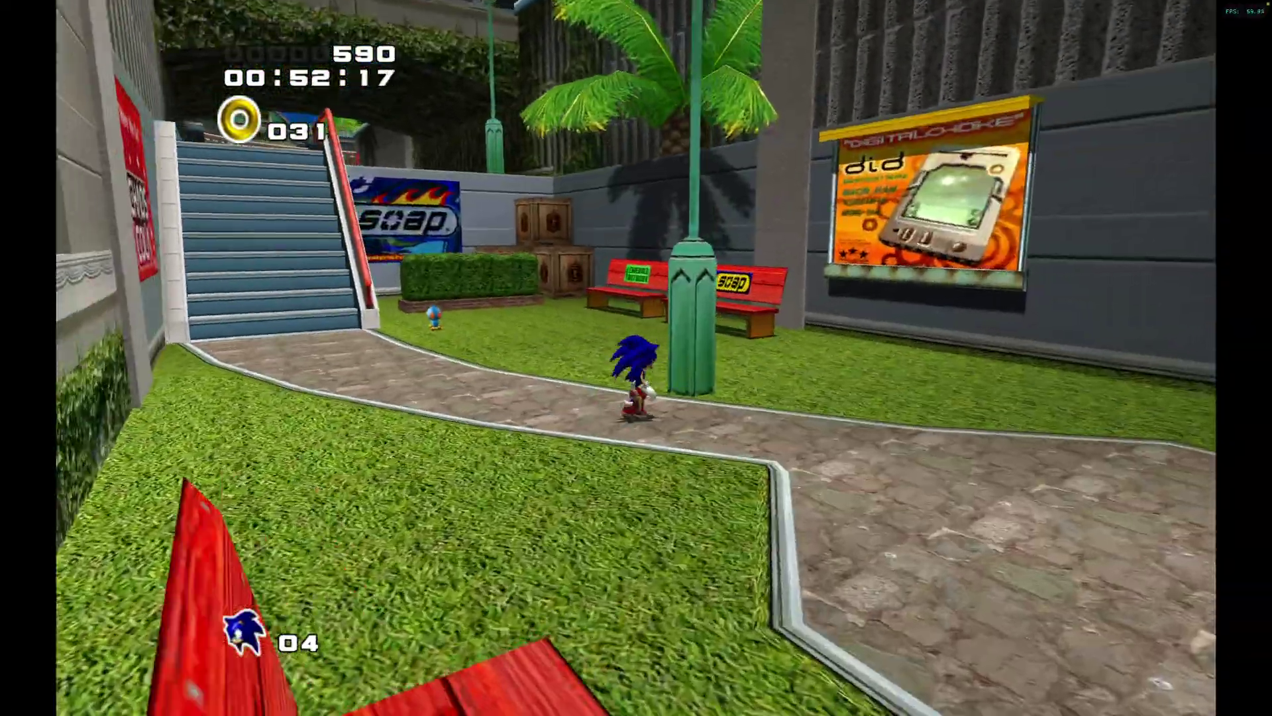
{"action": "key", "text": "Left"}
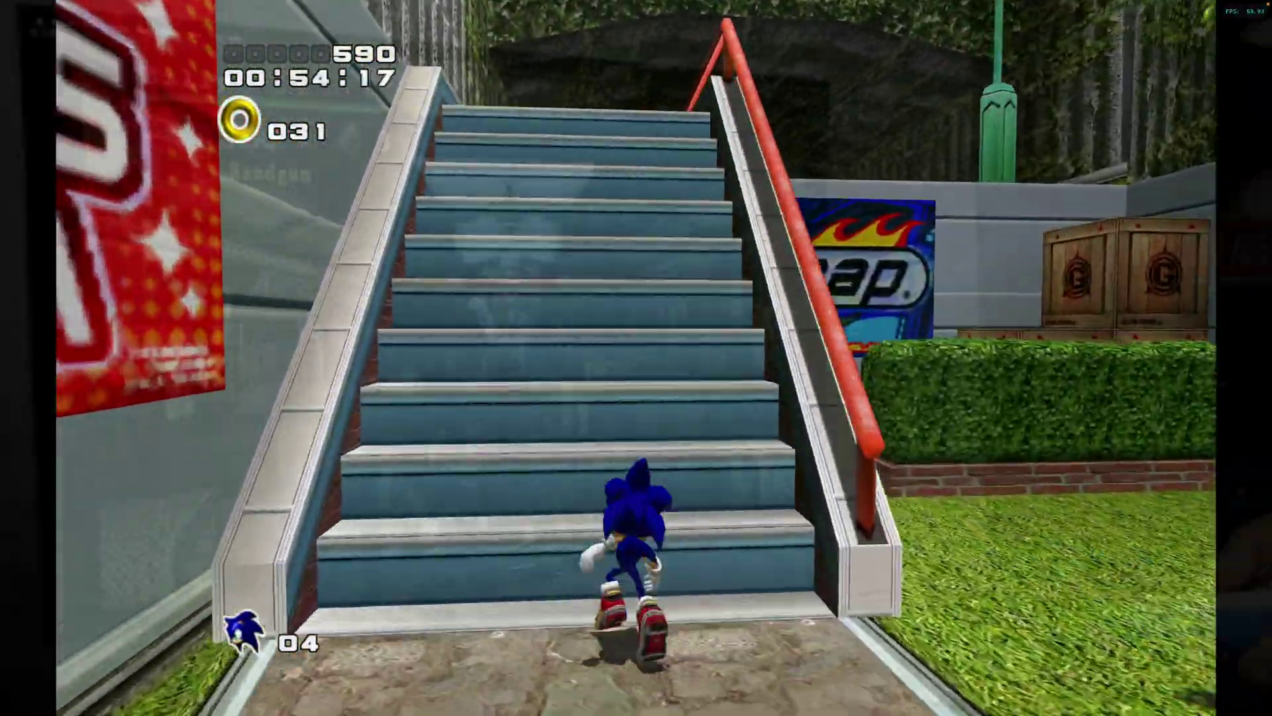